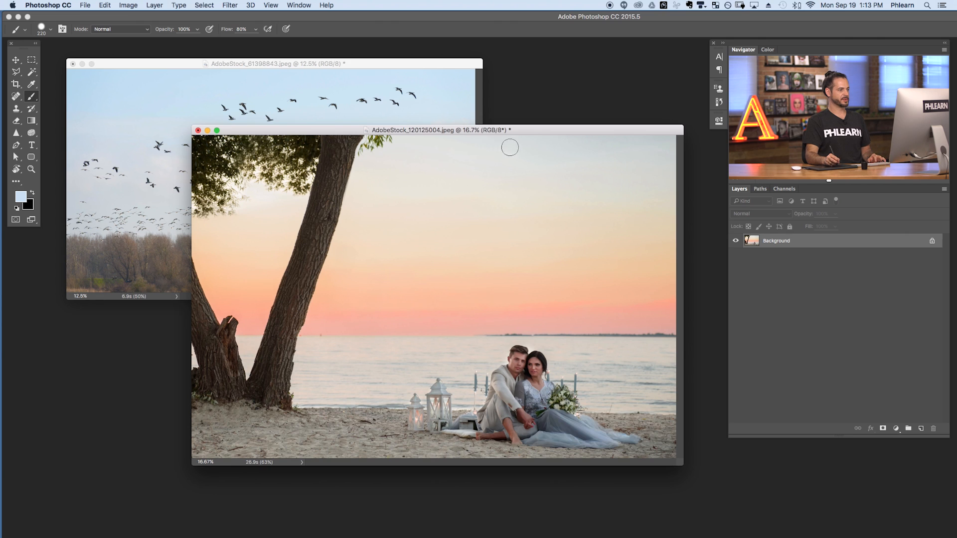
Select the upper group of flying birds in AdobeStock_61398843.jpeg with a freehand Lasso outline that includes the surrounding sky
{"action": "left_click_drag", "start_coordinate": [529, 130], "coordinate": [532, 135]}
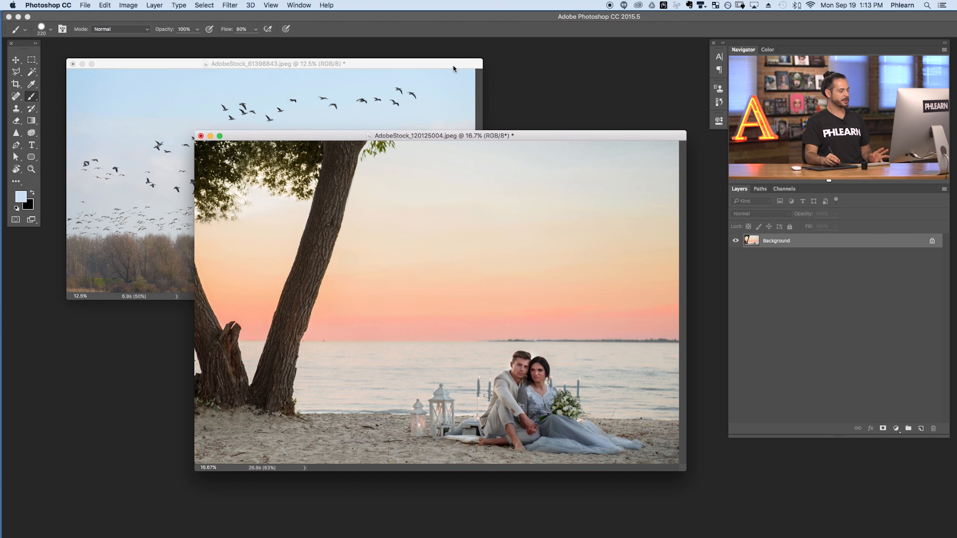
{"action": "left_click_drag", "start_coordinate": [454, 67], "coordinate": [456, 71]}
{"action": "key", "text": "super+a"}
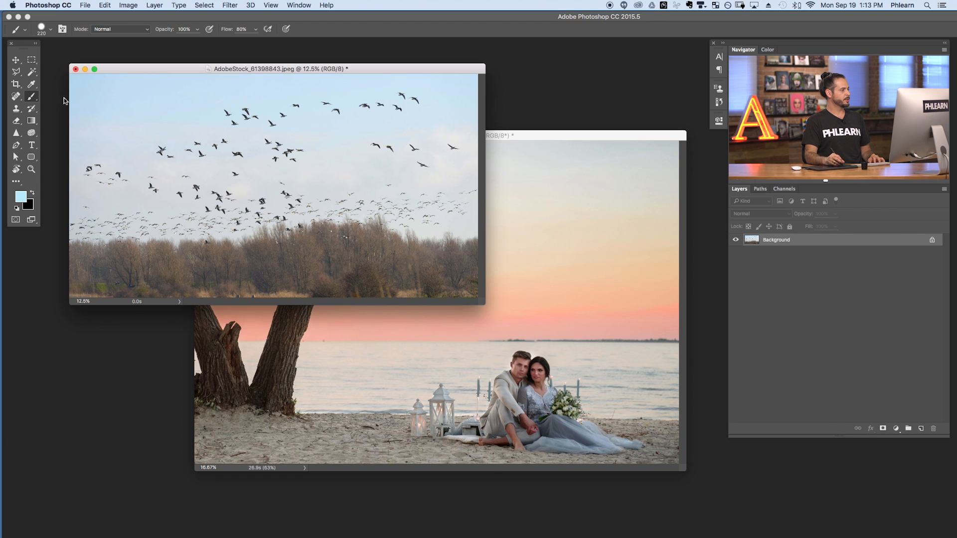
{"action": "left_click", "coordinate": [14, 73]}
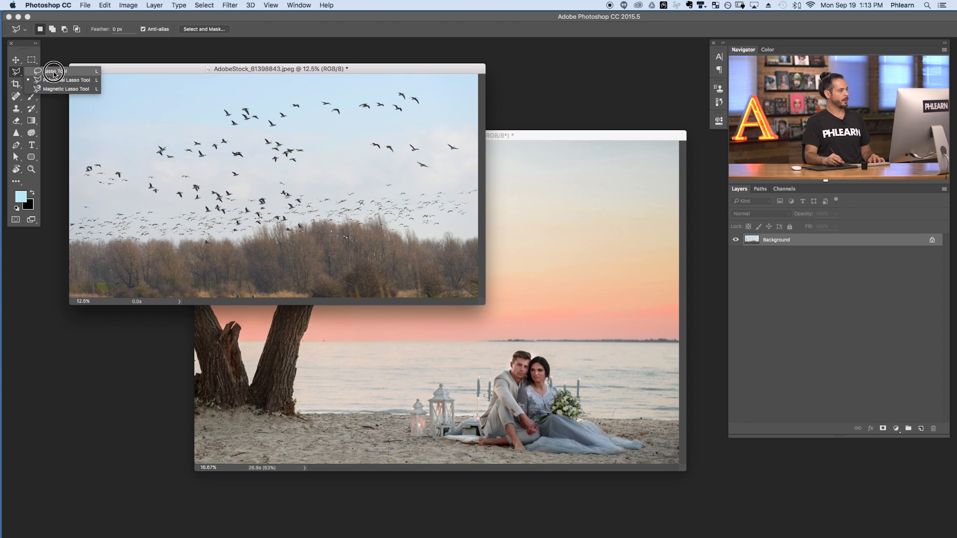
{"action": "left_click", "coordinate": [52, 73]}
{"action": "mouse_move", "coordinate": [181, 118]}
{"action": "left_mouse_down"}
{"action": "mouse_move", "coordinate": [144, 139]}
{"action": "mouse_move", "coordinate": [143, 159]}
{"action": "mouse_move", "coordinate": [225, 183]}
{"action": "mouse_move", "coordinate": [450, 174]}
{"action": "mouse_move", "coordinate": [465, 161]}
{"action": "mouse_move", "coordinate": [468, 130]}
{"action": "mouse_move", "coordinate": [449, 101]}
{"action": "mouse_move", "coordinate": [404, 86]}
{"action": "mouse_move", "coordinate": [315, 85]}
{"action": "mouse_move", "coordinate": [182, 117]}
{"action": "left_mouse_up"}
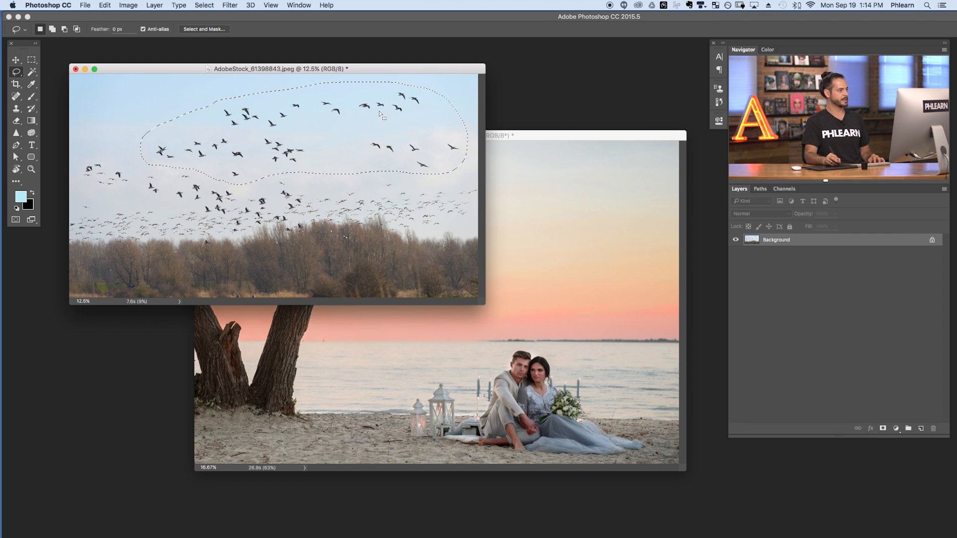
Move the selected birds into AdobeStock_120125004.jpeg, converting colors to preserve appearance, and place them over the sunset sky
{"action": "left_click", "coordinate": [16, 60]}
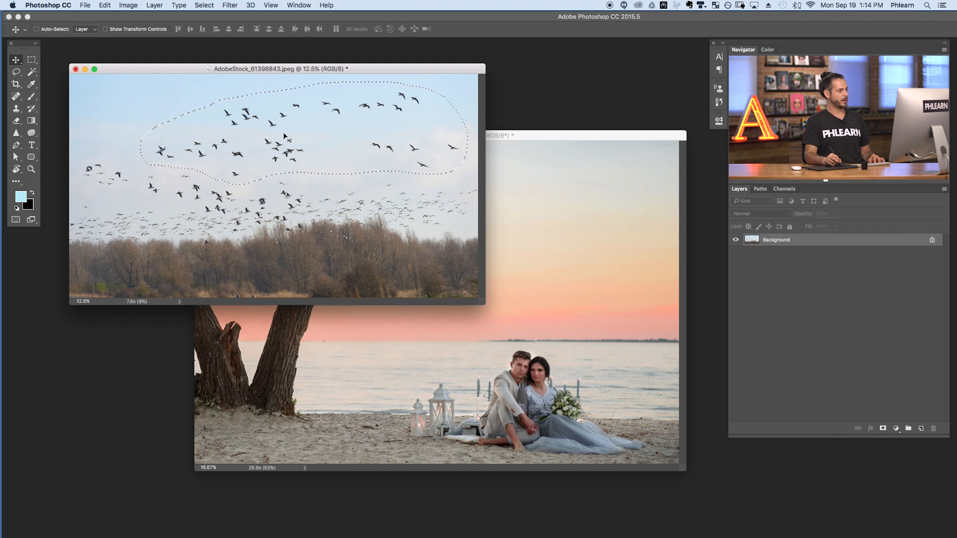
{"action": "mouse_move", "coordinate": [282, 129]}
{"action": "left_mouse_down"}
{"action": "mouse_move", "coordinate": [299, 179]}
{"action": "mouse_move", "coordinate": [413, 354]}
{"action": "left_mouse_up"}
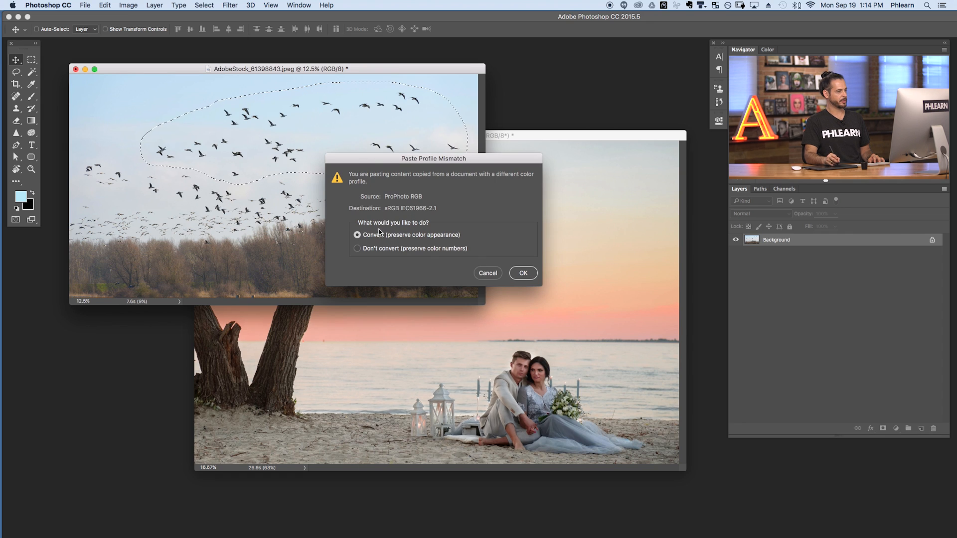
{"action": "left_click", "coordinate": [523, 274]}
{"action": "left_click_drag", "start_coordinate": [509, 367], "coordinate": [502, 269]}
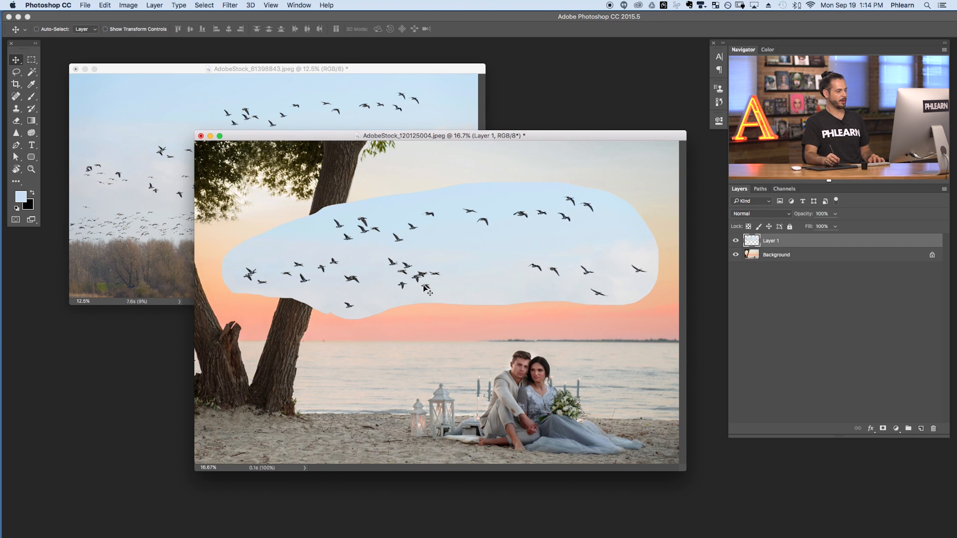
Switch the beach photo to full-screen mode and position the bird layer across the sky above the couple
{"action": "left_click_drag", "start_coordinate": [513, 137], "coordinate": [504, 132]}
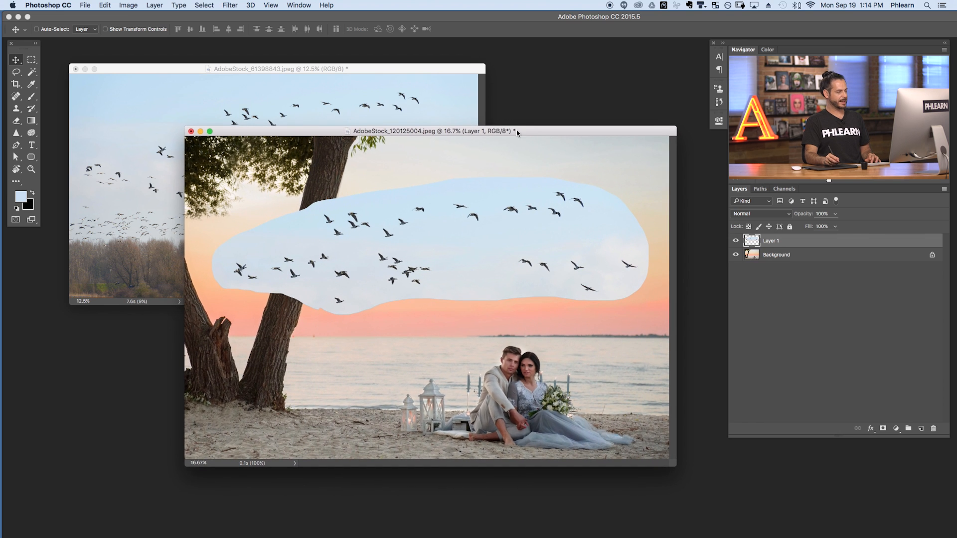
{"action": "key", "text": "f"}
{"action": "left_click_drag", "start_coordinate": [516, 300], "coordinate": [451, 344]}
{"action": "left_click_drag", "start_coordinate": [426, 250], "coordinate": [378, 456]}
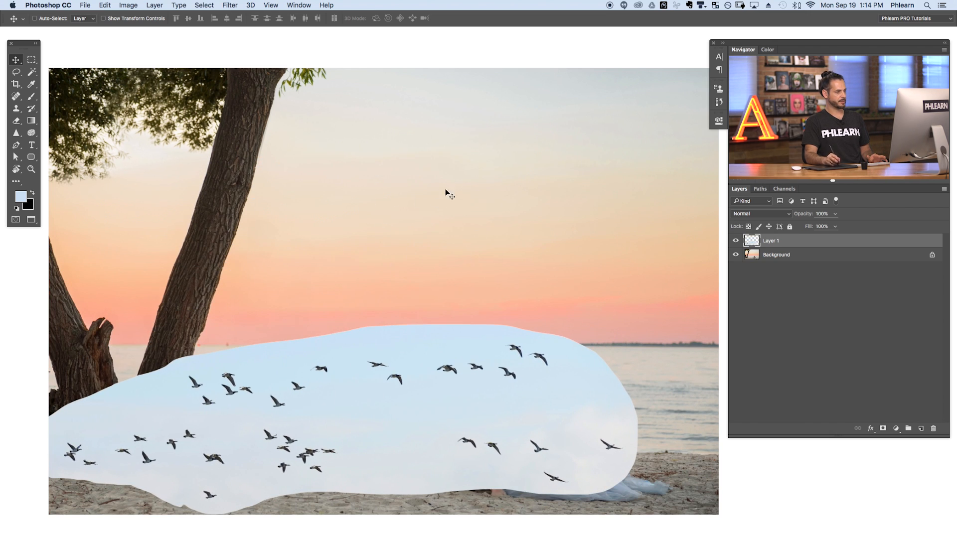
{"action": "left_click_drag", "start_coordinate": [373, 405], "coordinate": [442, 230]}
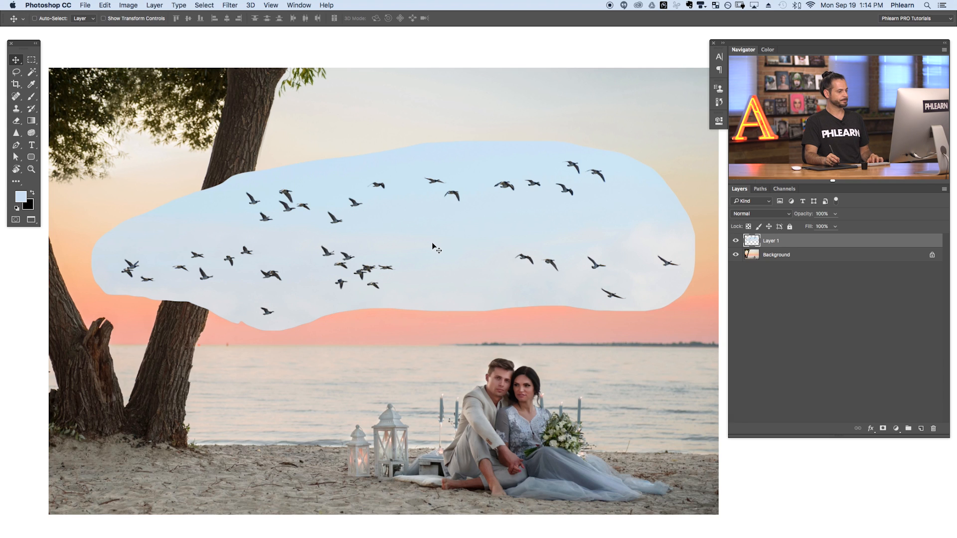
{"action": "left_click_drag", "start_coordinate": [438, 249], "coordinate": [432, 222]}
{"action": "left_click", "coordinate": [737, 242]}
{"action": "left_click", "coordinate": [736, 241]}
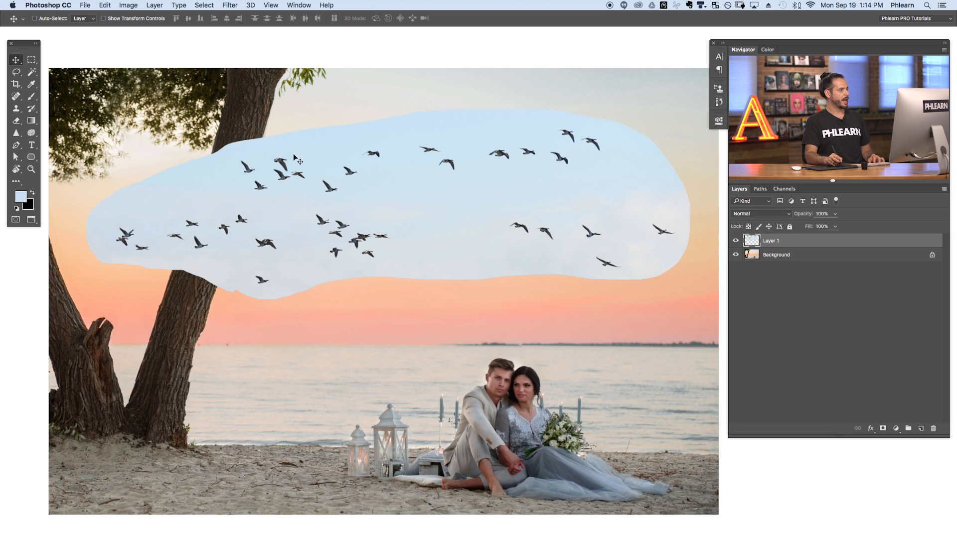
Start a Color Range selection using sampled colors, keeping the dialog clear of the upper birds
{"action": "left_click", "coordinate": [202, 6]}
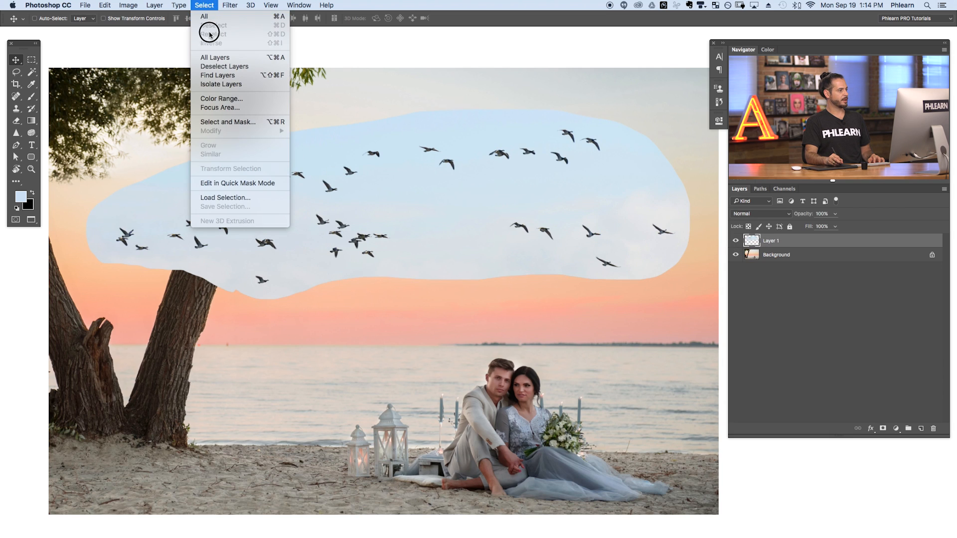
{"action": "left_click", "coordinate": [216, 99]}
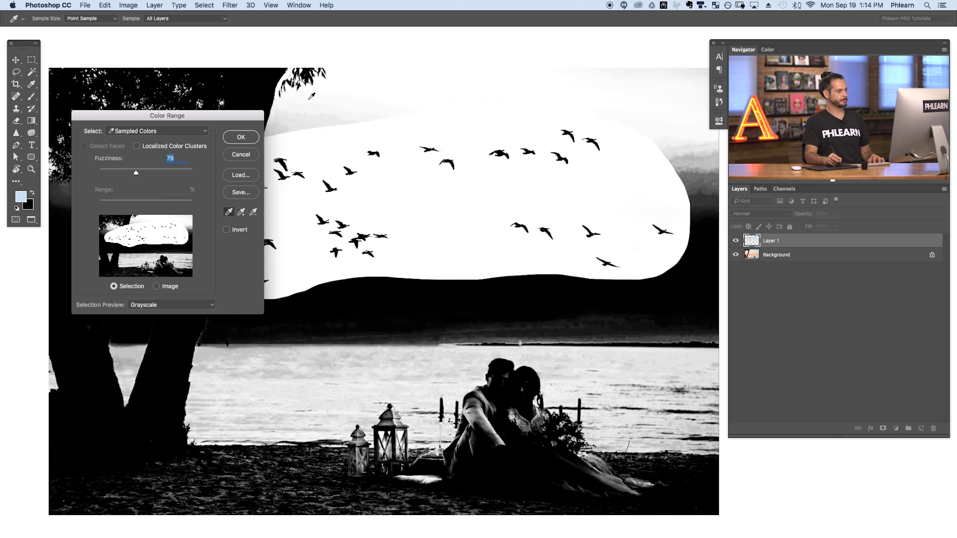
{"action": "left_click_drag", "start_coordinate": [223, 113], "coordinate": [223, 185]}
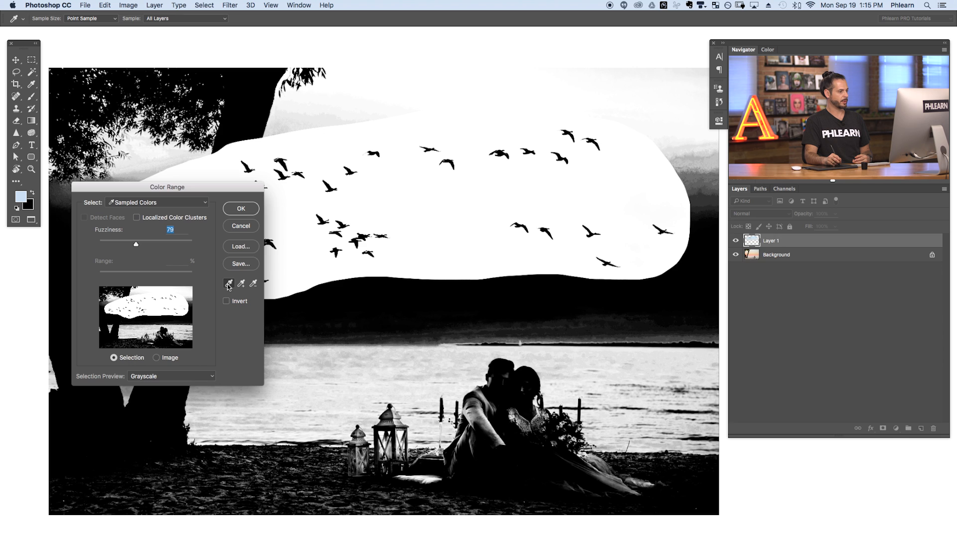
Try sampling the sunset sky, the water and the beach area as the basis for the color selection
{"action": "left_click", "coordinate": [405, 293]}
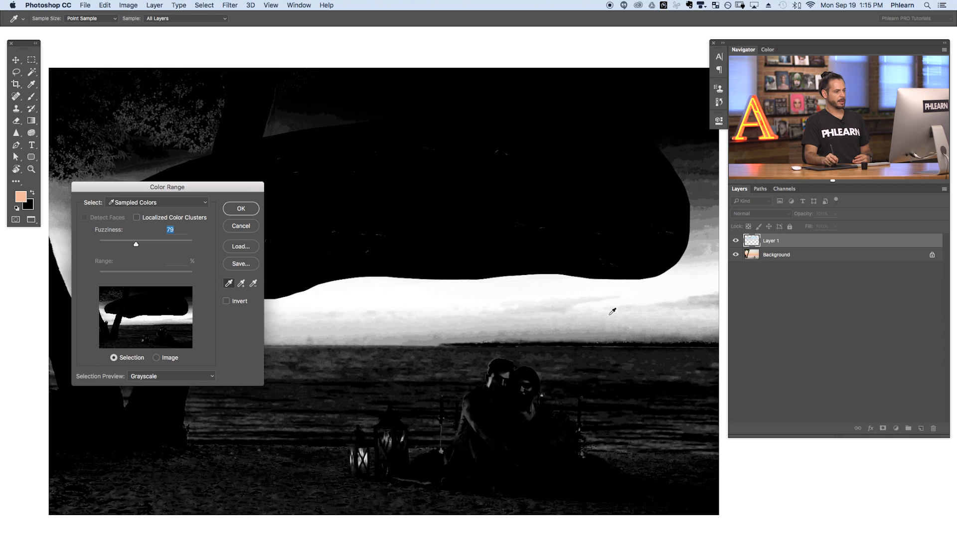
{"action": "left_click", "coordinate": [622, 310]}
{"action": "left_click", "coordinate": [616, 352]}
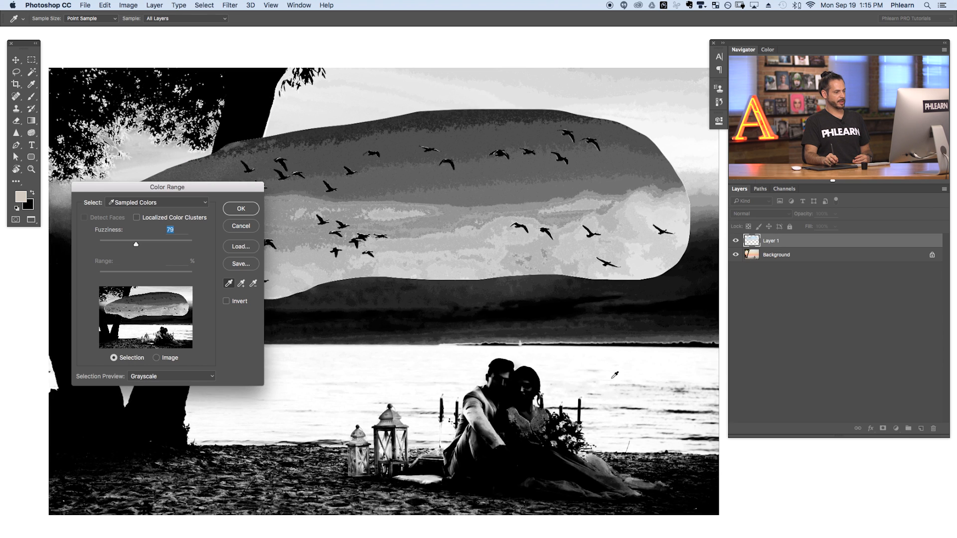
{"action": "left_click", "coordinate": [665, 470]}
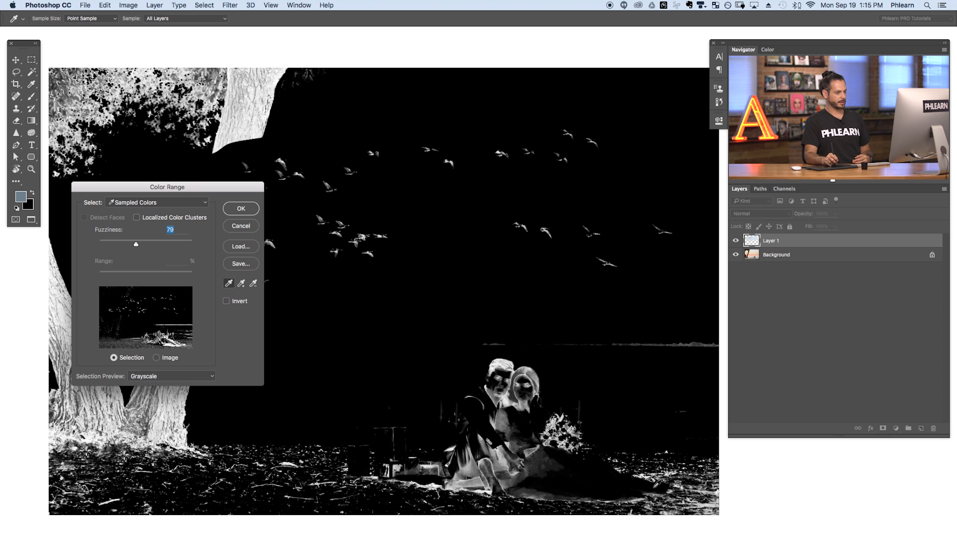
{"action": "left_click", "coordinate": [387, 477]}
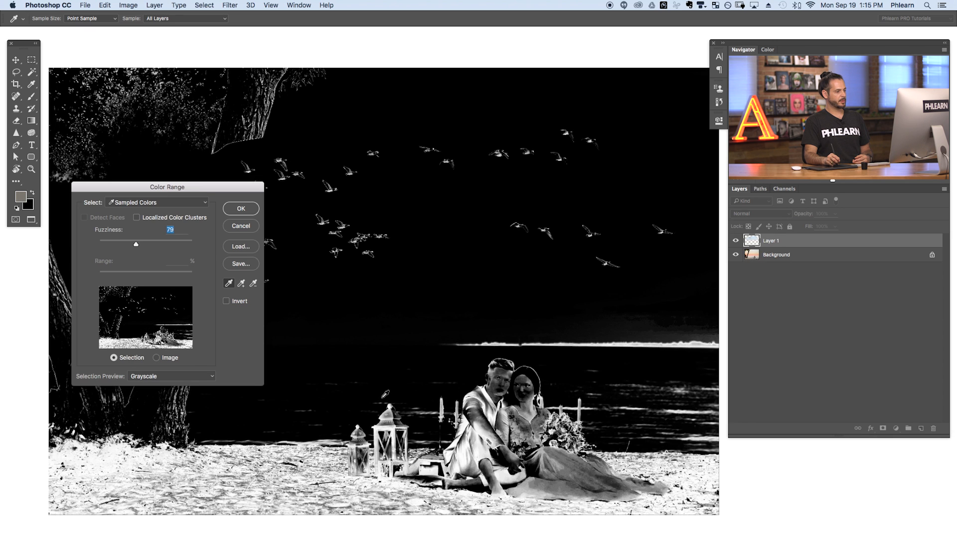
{"action": "left_click", "coordinate": [389, 381]}
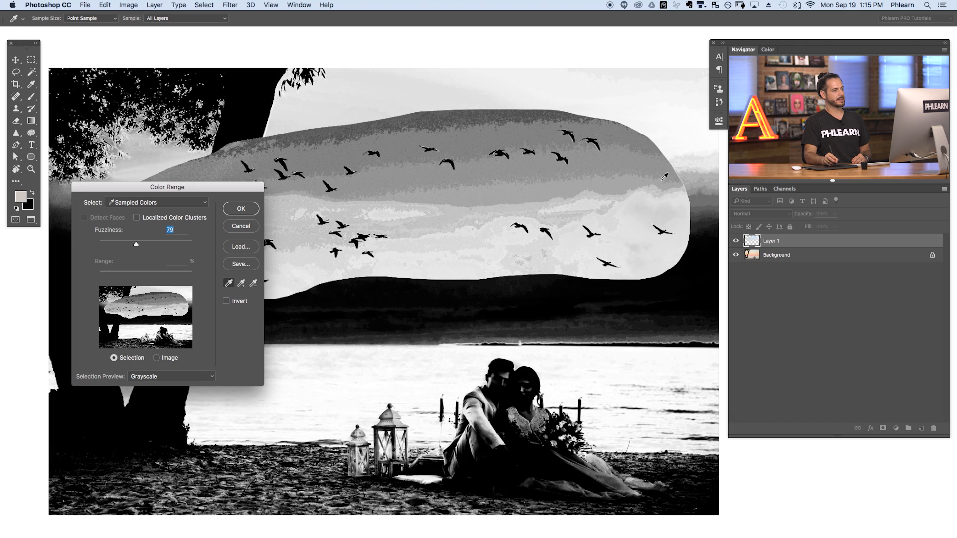
Sample the blue sky behind the birds and add the paler sky tones lower in the patch to the color selection
{"action": "left_click", "coordinate": [427, 190]}
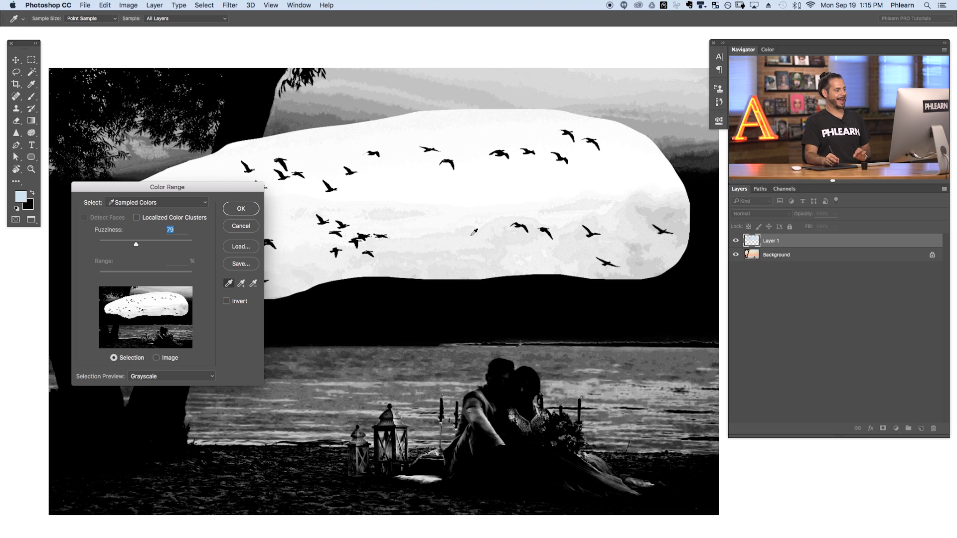
{"action": "left_click", "coordinate": [415, 188]}
{"action": "left_click", "coordinate": [383, 179]}
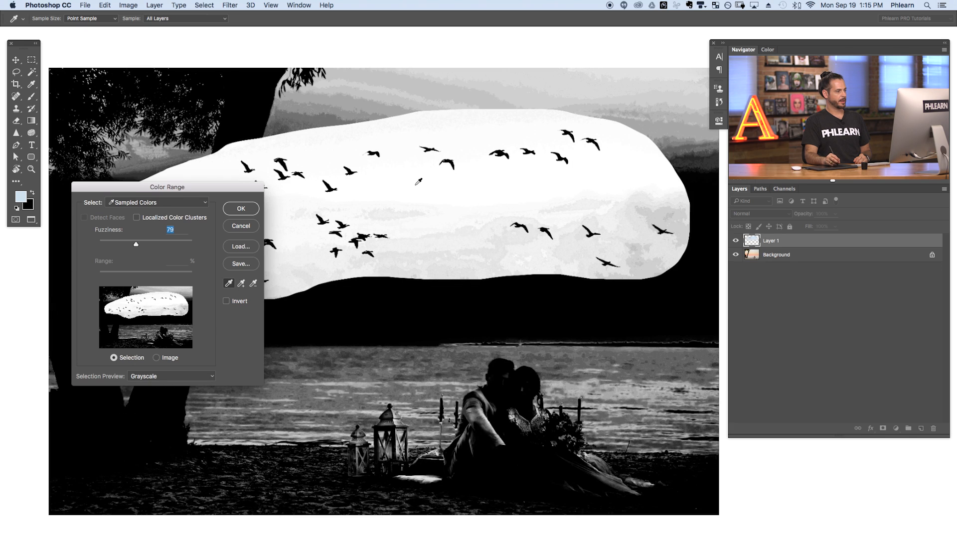
{"action": "left_click", "coordinate": [242, 284]}
{"action": "left_click", "coordinate": [413, 261]}
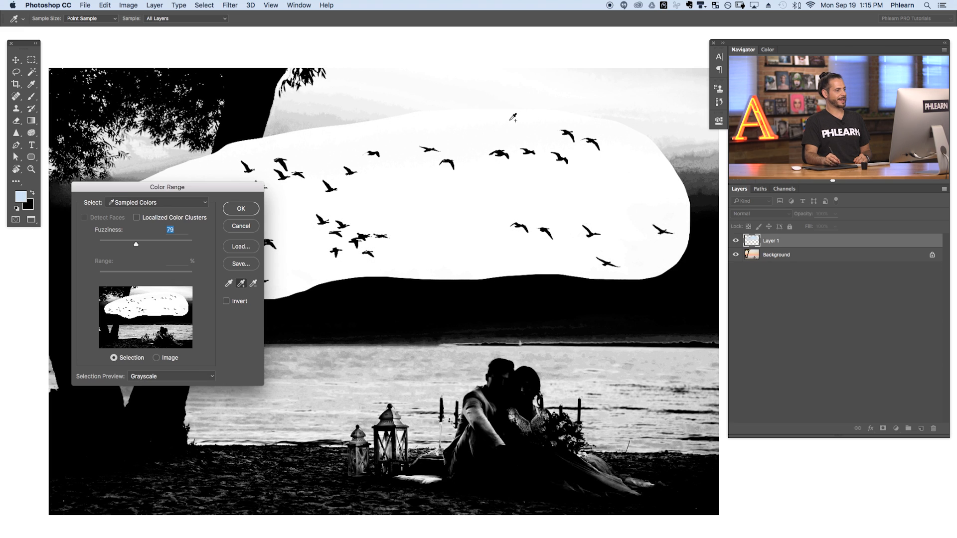
Set the Color Range Fuzziness to 83 and create the selection
{"action": "left_click_drag", "start_coordinate": [244, 191], "coordinate": [228, 312]}
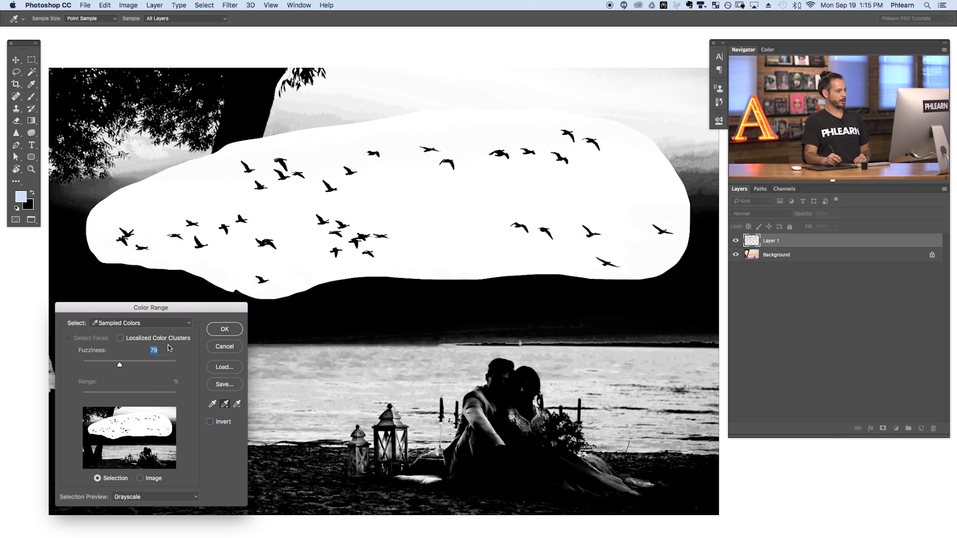
{"action": "left_click_drag", "start_coordinate": [119, 367], "coordinate": [196, 358]}
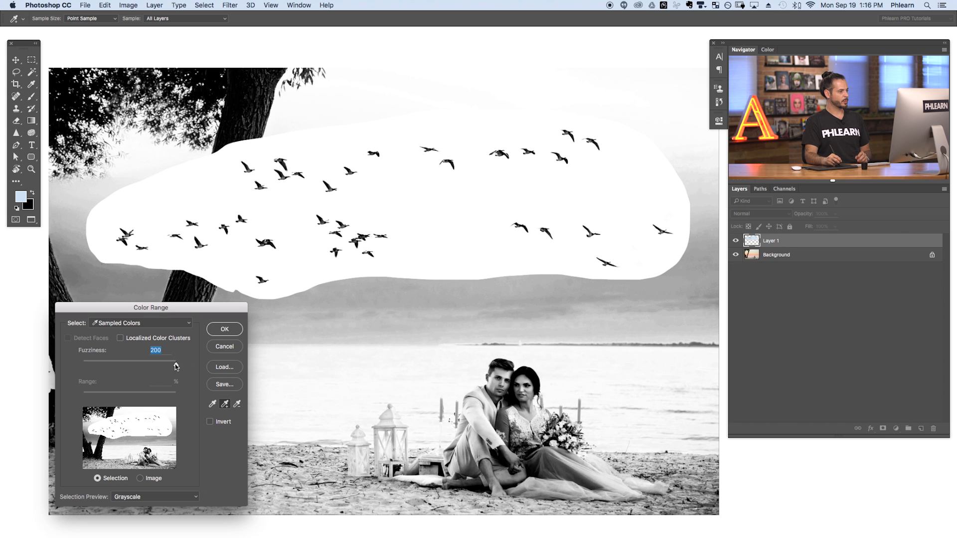
{"action": "left_click_drag", "start_coordinate": [173, 364], "coordinate": [121, 361]}
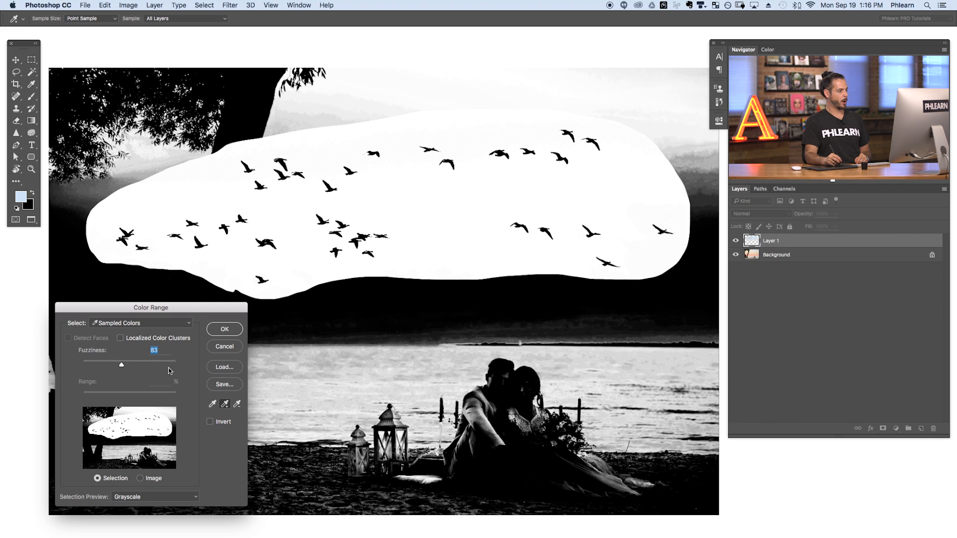
{"action": "left_click", "coordinate": [225, 330]}
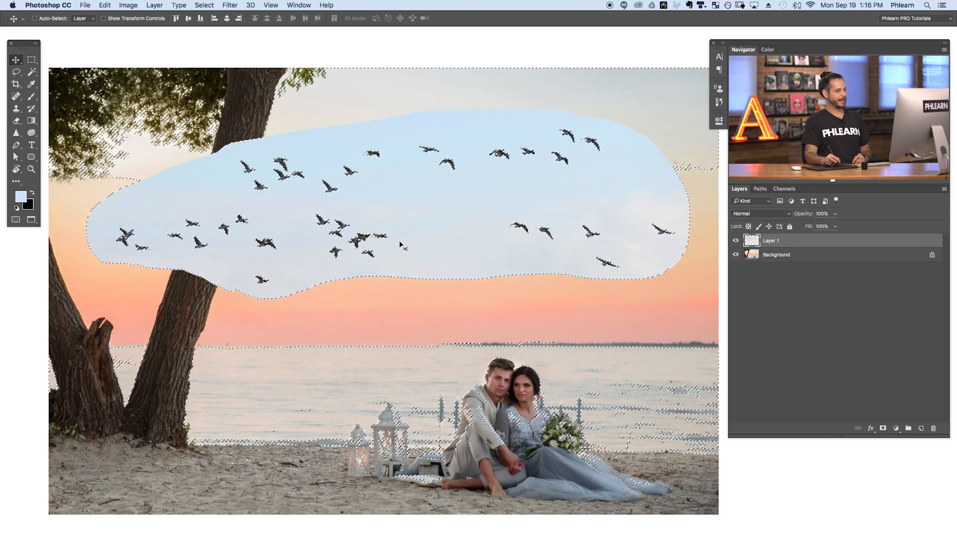
Add a layer mask to Layer 1 from the active selection and shift the layer slightly down in the sky
{"action": "left_click", "coordinate": [736, 241]}
{"action": "left_click", "coordinate": [736, 241]}
{"action": "left_click", "coordinate": [736, 241]}
{"action": "left_click", "coordinate": [736, 241]}
{"action": "left_click", "coordinate": [736, 241]}
{"action": "left_click", "coordinate": [736, 241]}
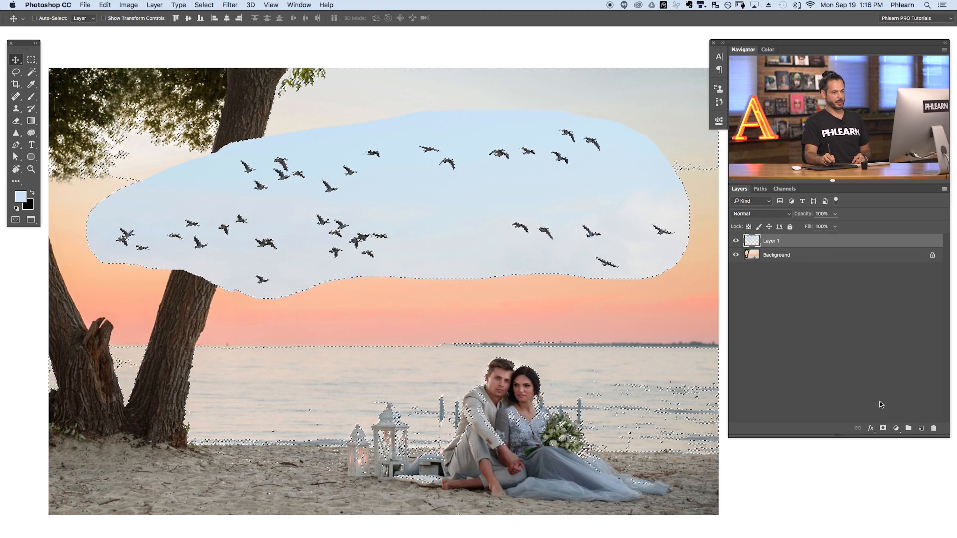
{"action": "left_click", "coordinate": [883, 429]}
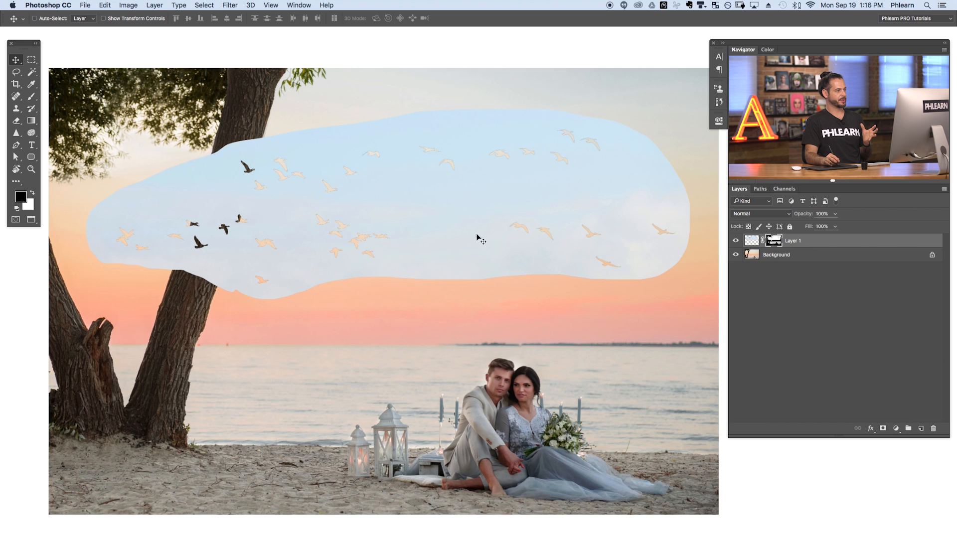
{"action": "mouse_move", "coordinate": [492, 205]}
{"action": "left_mouse_down"}
{"action": "mouse_move", "coordinate": [494, 366]}
{"action": "mouse_move", "coordinate": [509, 216]}
{"action": "mouse_move", "coordinate": [477, 214]}
{"action": "left_mouse_up"}
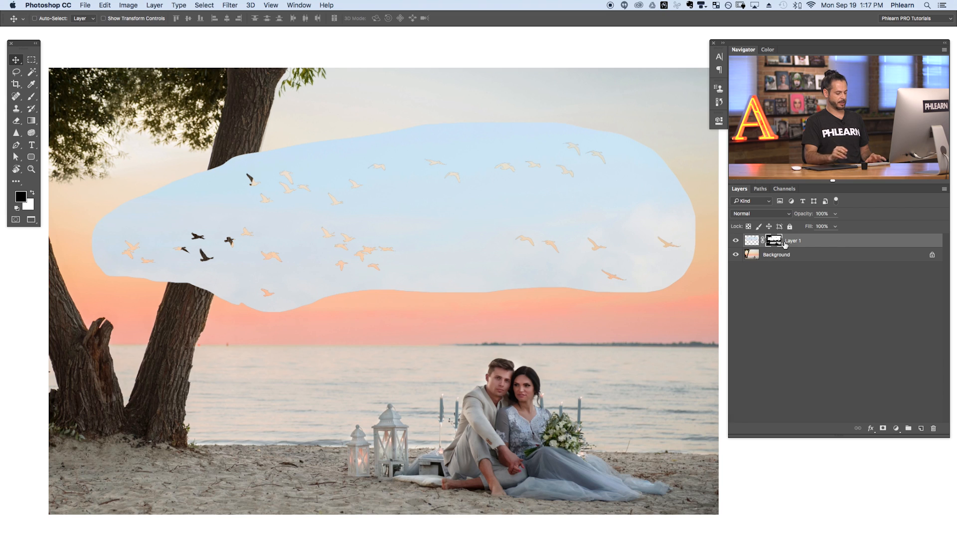
Invert Layer 1's mask to hide the blue sky patch and reveal the birds
{"action": "key", "text": "super+i"}
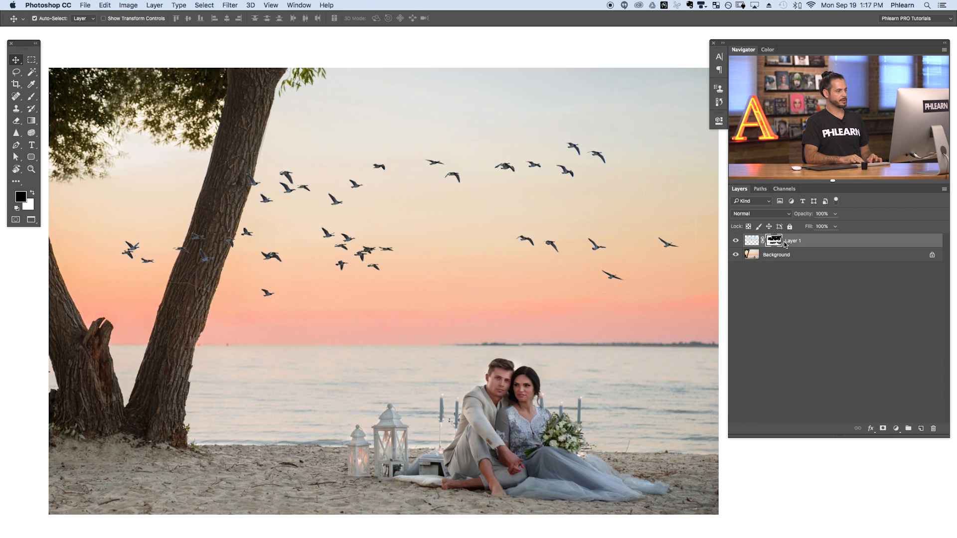
{"action": "key", "text": "super+i"}
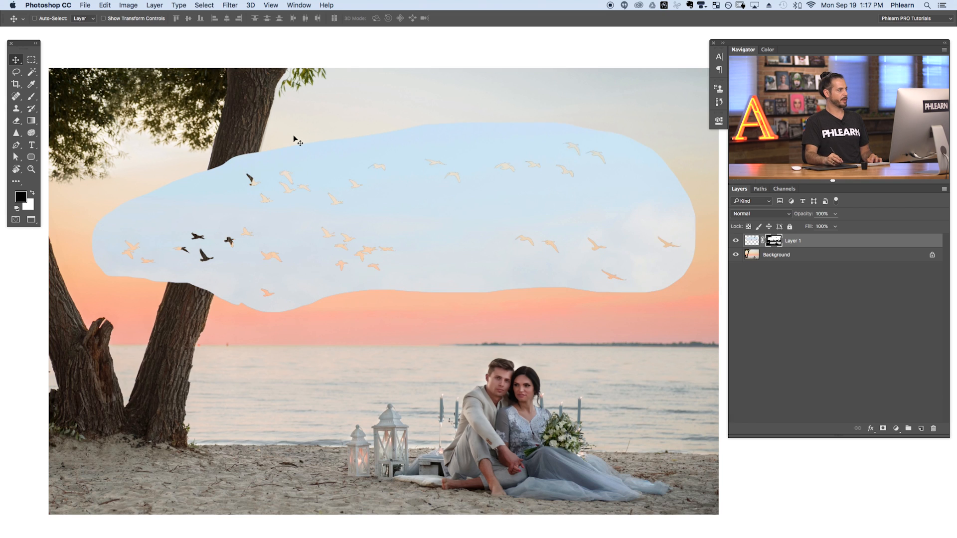
{"action": "left_click", "coordinate": [127, 5]}
{"action": "mouse_move", "coordinate": [141, 31]}
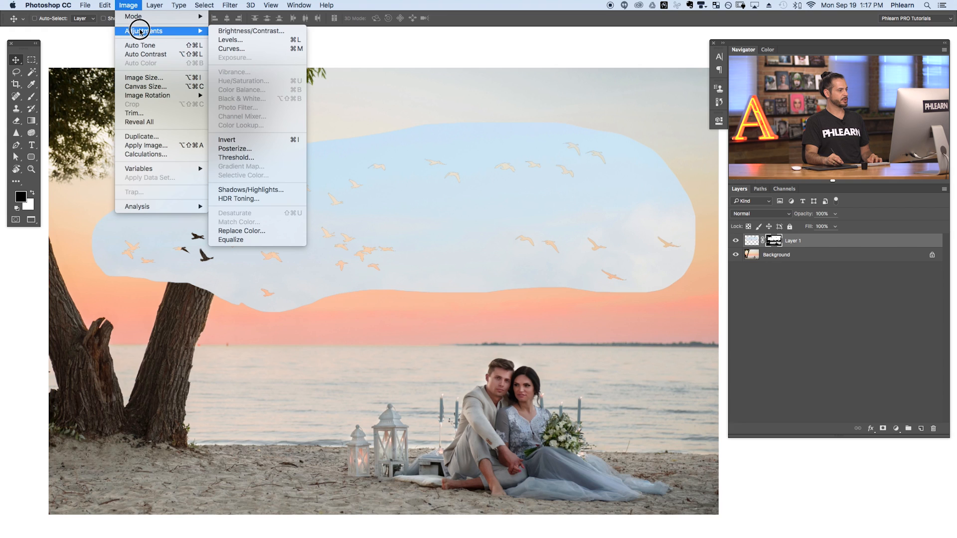
{"action": "left_click", "coordinate": [240, 142]}
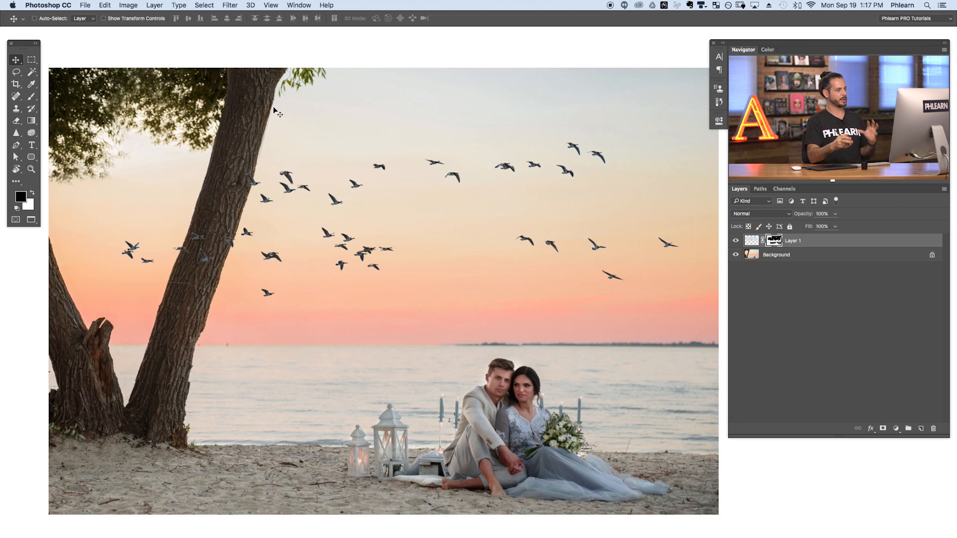
Duplicate the Background layer and place the copy above Layer 1 in the layer stack
{"action": "mouse_move", "coordinate": [456, 270]}
{"action": "left_mouse_down"}
{"action": "mouse_move", "coordinate": [492, 278]}
{"action": "mouse_move", "coordinate": [513, 257]}
{"action": "mouse_move", "coordinate": [590, 256]}
{"action": "mouse_move", "coordinate": [452, 277]}
{"action": "left_mouse_up"}
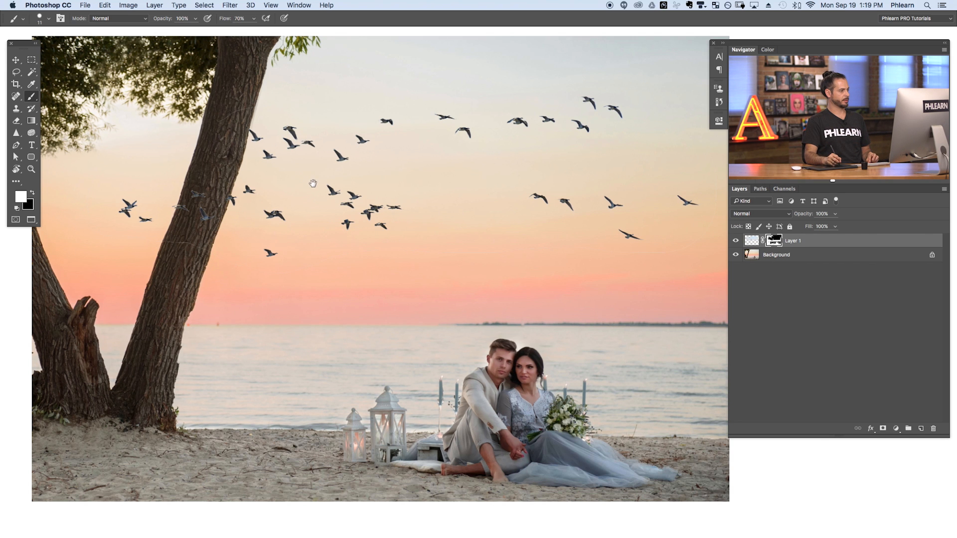
{"action": "left_click_drag", "start_coordinate": [297, 213], "coordinate": [462, 176]}
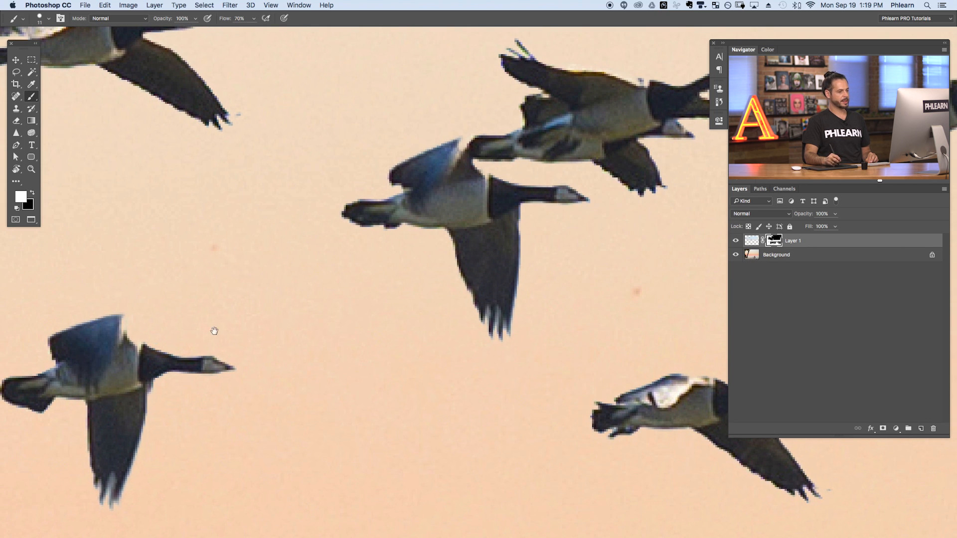
{"action": "left_click_drag", "start_coordinate": [388, 317], "coordinate": [299, 337]}
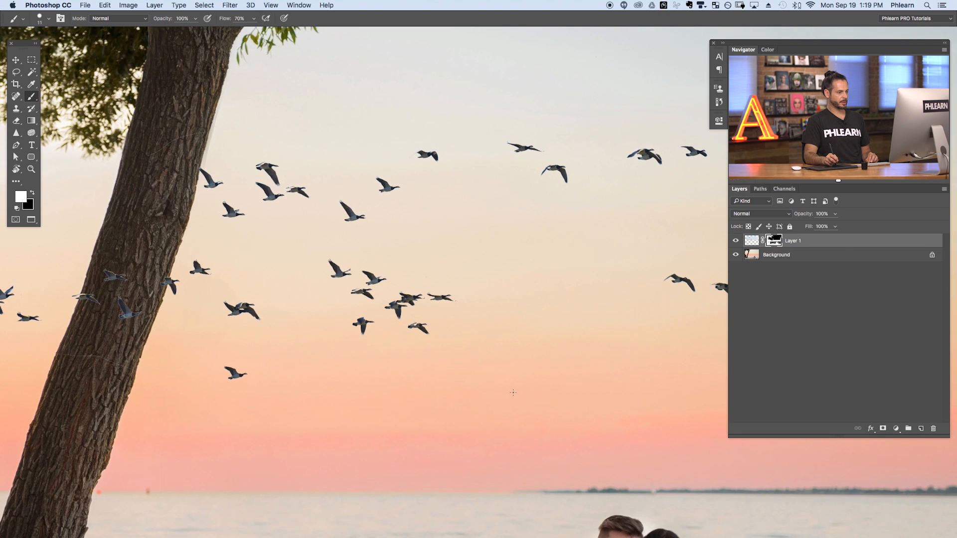
{"action": "left_click_drag", "start_coordinate": [534, 370], "coordinate": [451, 352]}
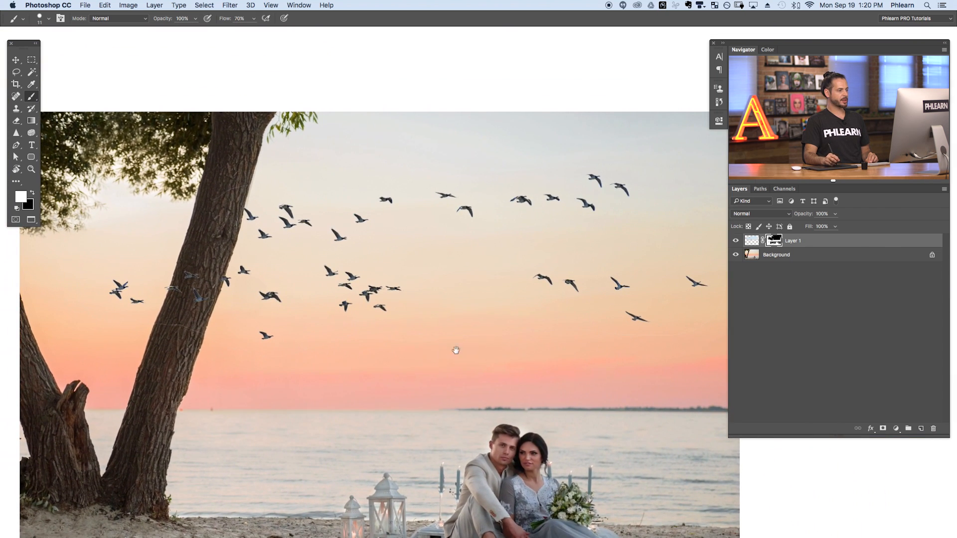
{"action": "left_click", "coordinate": [787, 257]}
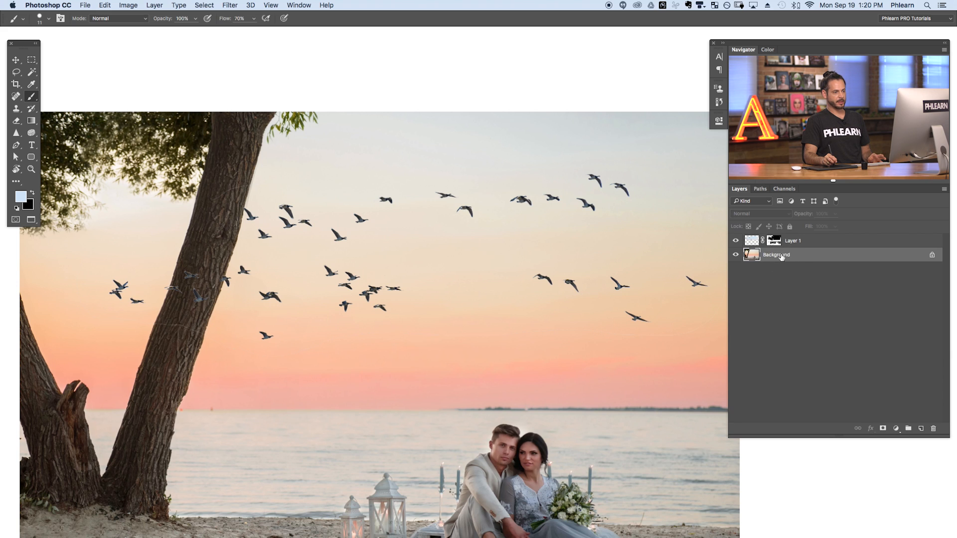
{"action": "left_click_drag", "start_coordinate": [777, 256], "coordinate": [923, 431]}
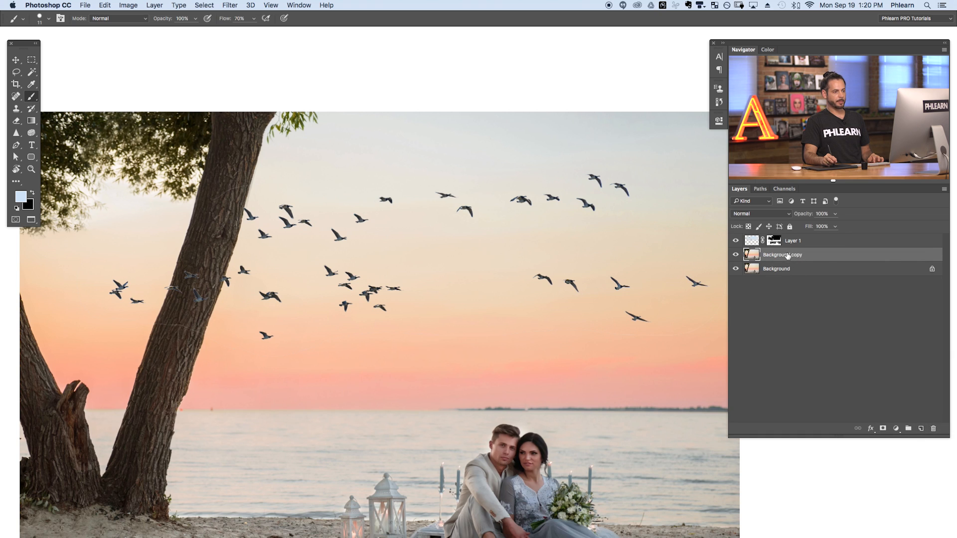
{"action": "left_click_drag", "start_coordinate": [806, 258], "coordinate": [820, 240]}
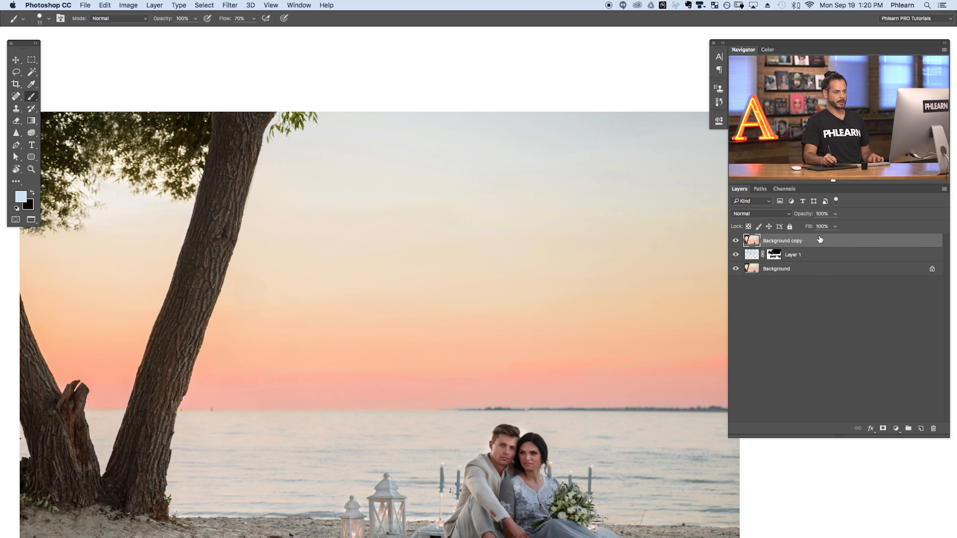
Check the Background copy's coverage of the birds and set its blend mode to Hue
{"action": "left_click", "coordinate": [736, 242]}
{"action": "left_click", "coordinate": [736, 241]}
{"action": "left_click", "coordinate": [736, 242]}
{"action": "left_click", "coordinate": [736, 243]}
{"action": "left_click", "coordinate": [734, 243]}
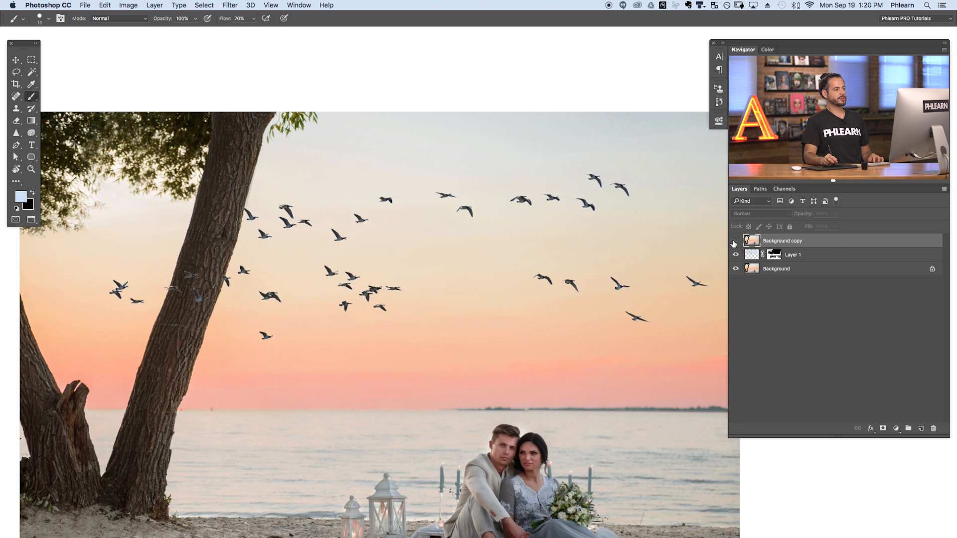
{"action": "left_click", "coordinate": [736, 243]}
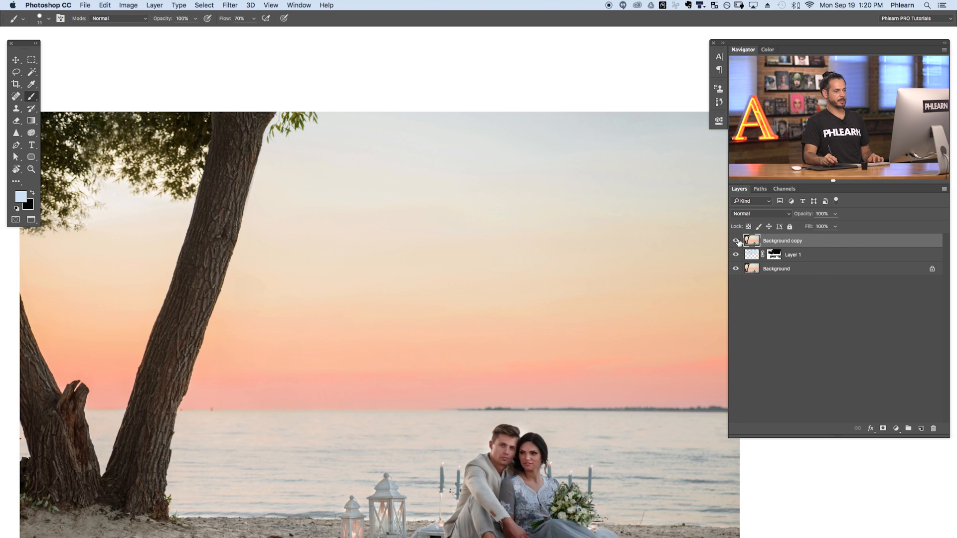
{"action": "left_click", "coordinate": [749, 214]}
{"action": "left_click", "coordinate": [755, 401]}
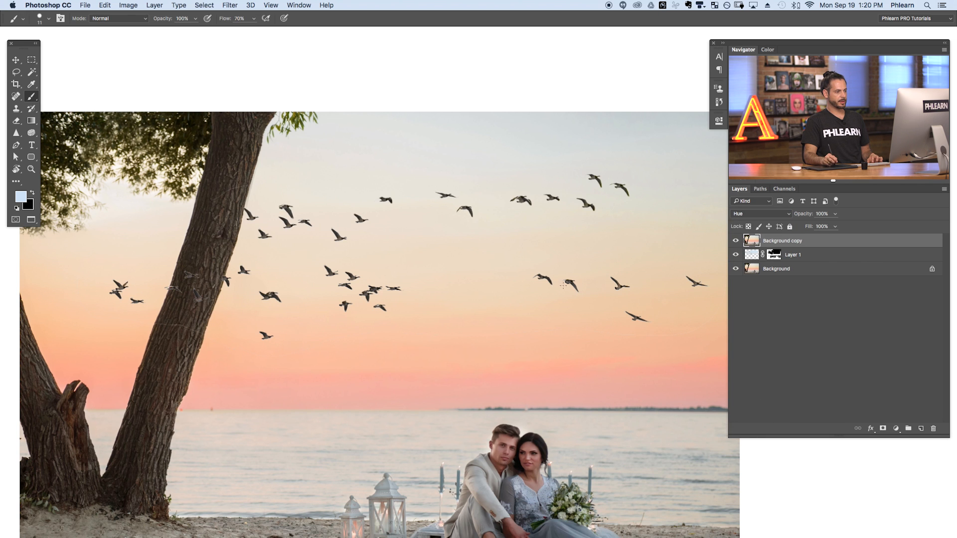
Examine the clustered birds up close, comparing their colors with the Hue layer hidden and shown
{"action": "left_click_drag", "start_coordinate": [365, 303], "coordinate": [441, 332]}
{"action": "left_click", "coordinate": [736, 241]}
{"action": "left_click", "coordinate": [736, 242]}
{"action": "left_click_drag", "start_coordinate": [450, 258], "coordinate": [546, 234]}
{"action": "left_click", "coordinate": [736, 241]}
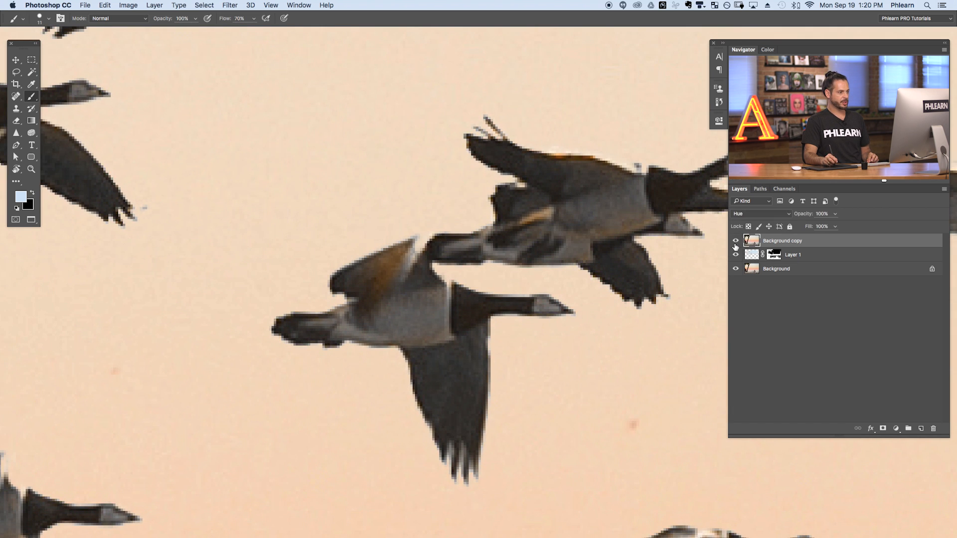
{"action": "left_click", "coordinate": [736, 242]}
{"action": "left_click_drag", "start_coordinate": [651, 280], "coordinate": [552, 314]}
{"action": "left_click_drag", "start_coordinate": [626, 316], "coordinate": [467, 386]}
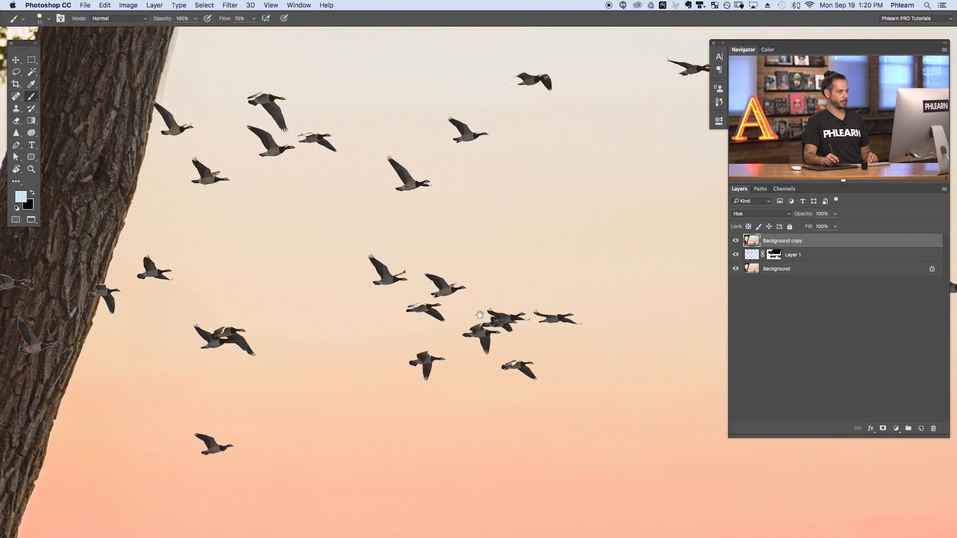
Compare the colors of the birds in the upper sky with and without the Hue layer, and review the whole image
{"action": "scroll", "coordinate": [626, 329], "scroll_direction": "down", "scroll_amount": 1}
{"action": "left_click_drag", "start_coordinate": [618, 336], "coordinate": [282, 383]}
{"action": "left_click_drag", "start_coordinate": [547, 359], "coordinate": [454, 362]}
{"action": "left_click_drag", "start_coordinate": [523, 233], "coordinate": [570, 208]}
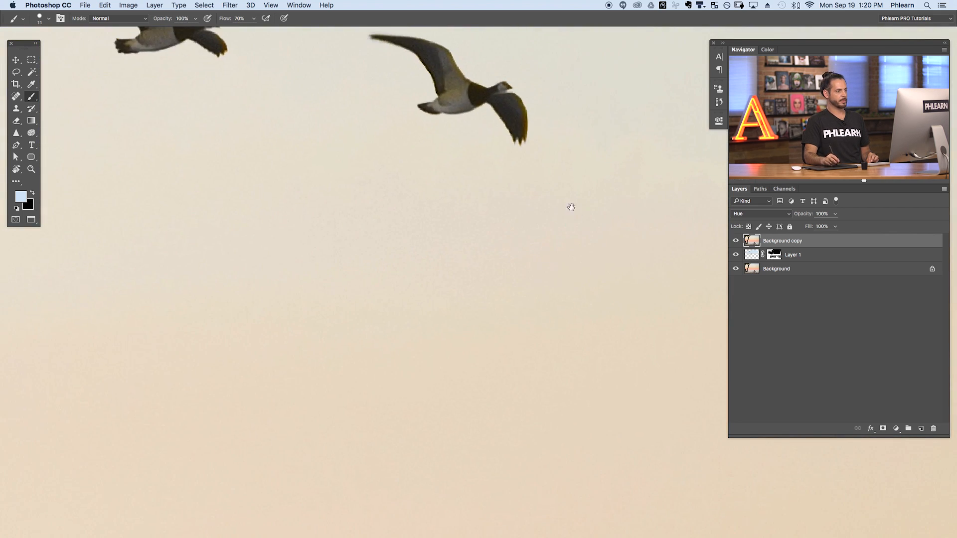
{"action": "left_click_drag", "start_coordinate": [573, 163], "coordinate": [581, 330]}
{"action": "left_click", "coordinate": [737, 241]}
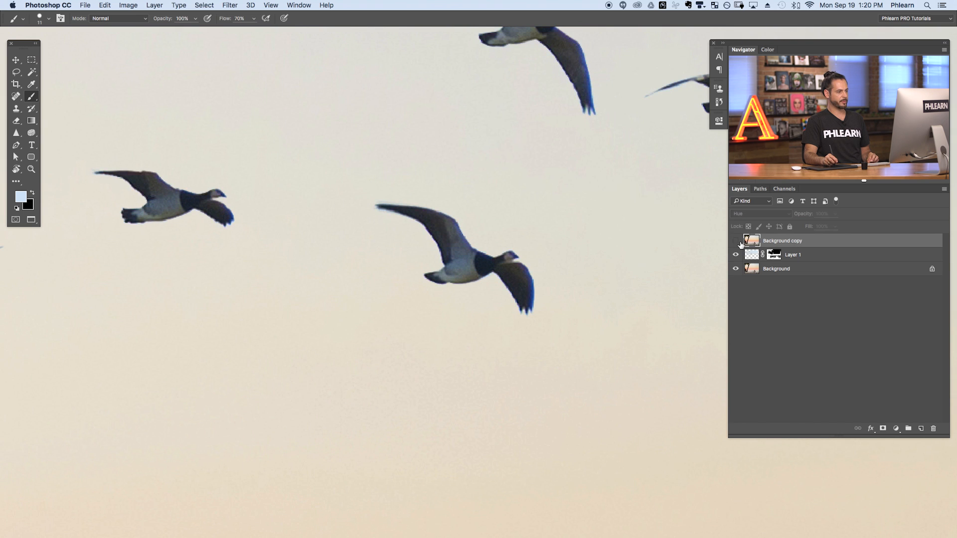
{"action": "left_click", "coordinate": [736, 242]}
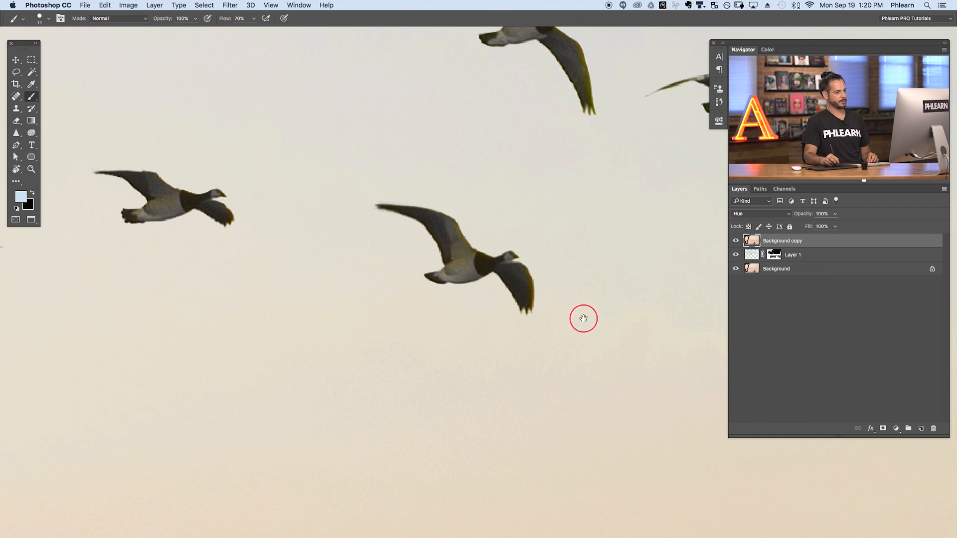
{"action": "scroll", "coordinate": [585, 316], "scroll_direction": "down", "scroll_amount": 10}
{"action": "left_click_drag", "start_coordinate": [505, 401], "coordinate": [479, 279]}
{"action": "scroll", "coordinate": [468, 272], "scroll_direction": "down", "scroll_amount": 2}
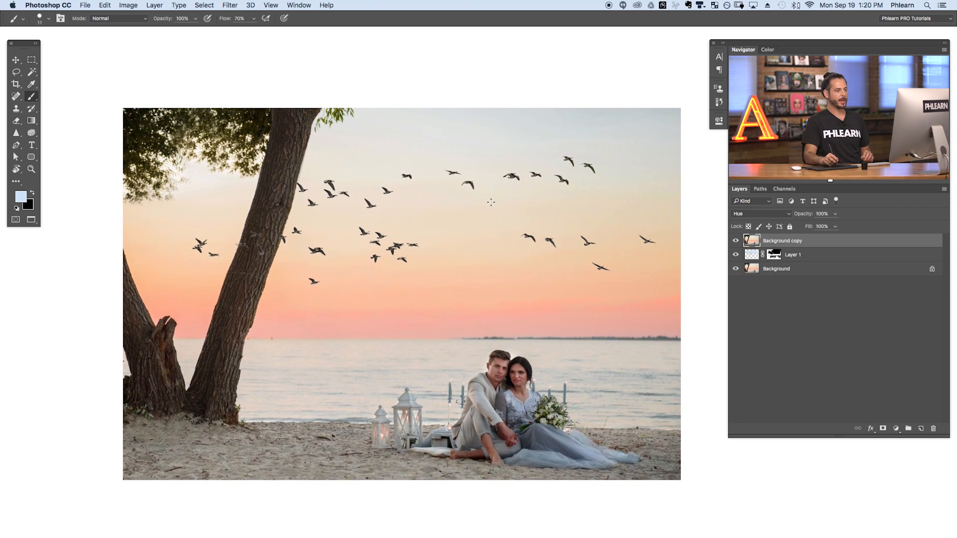
Review how Layer 1 and the Background copy each contribute to the composite by checking their visibility
{"action": "left_click", "coordinate": [781, 260]}
{"action": "left_click", "coordinate": [735, 257]}
{"action": "left_click", "coordinate": [734, 258]}
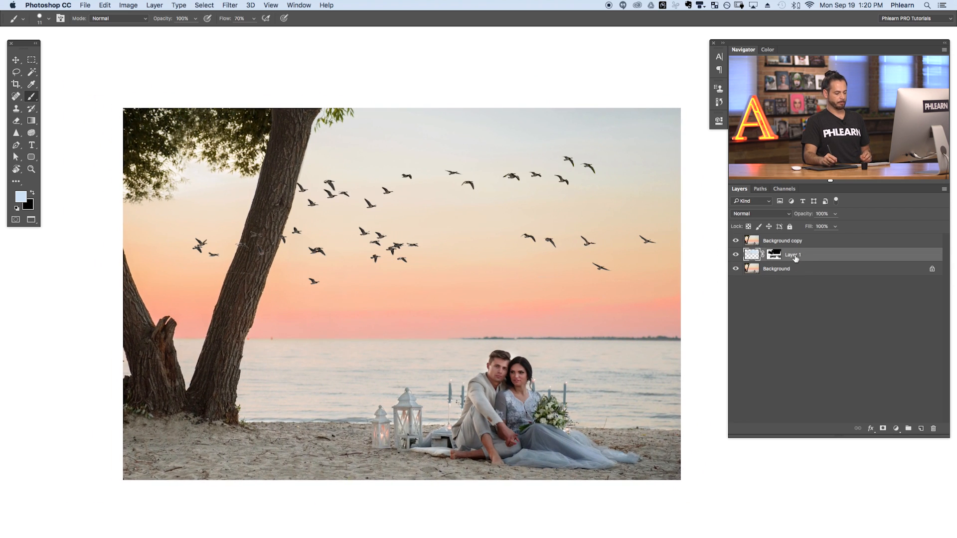
{"action": "left_click", "coordinate": [735, 241]}
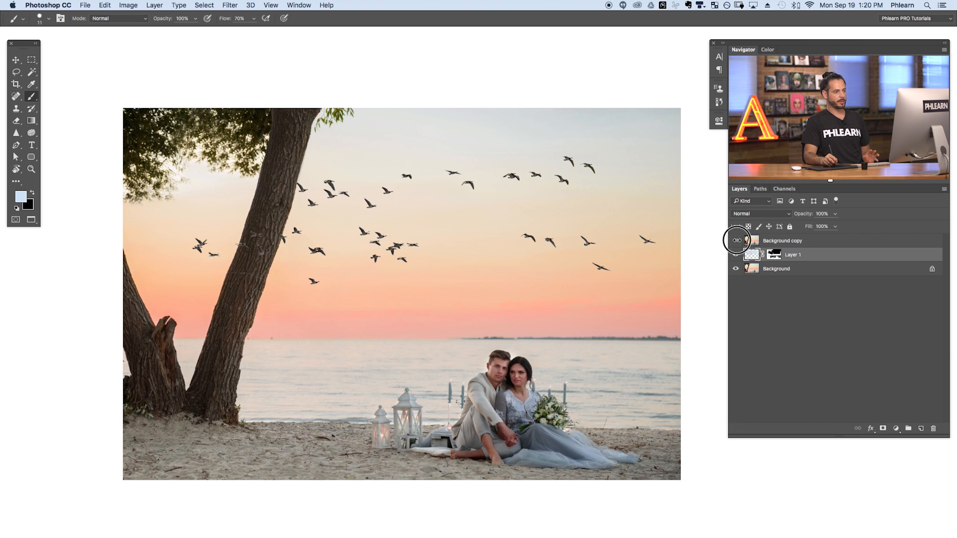
{"action": "left_click", "coordinate": [757, 241]}
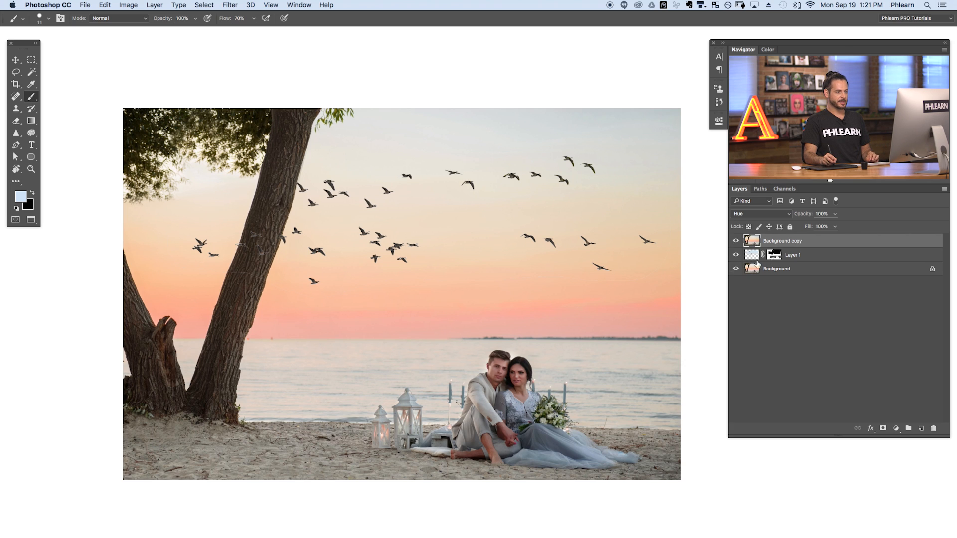
Paint black with a size 85 brush on Layer 1's mask to hide the birds overlapping the tree trunk
{"action": "left_click", "coordinate": [800, 255]}
{"action": "key", "text": "v"}
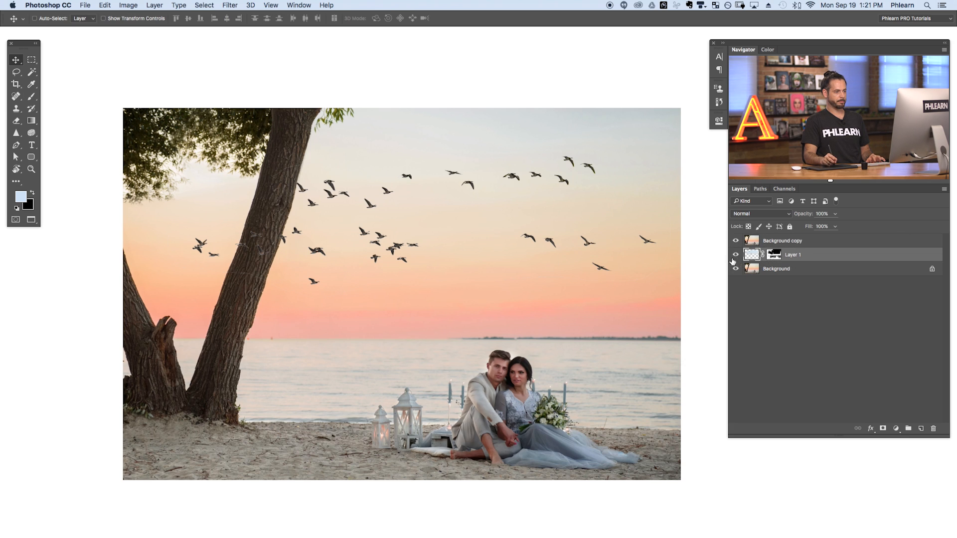
{"action": "left_click_drag", "start_coordinate": [482, 335], "coordinate": [436, 314]}
{"action": "left_click_drag", "start_coordinate": [363, 304], "coordinate": [393, 314]}
{"action": "left_click_drag", "start_coordinate": [205, 234], "coordinate": [316, 276]}
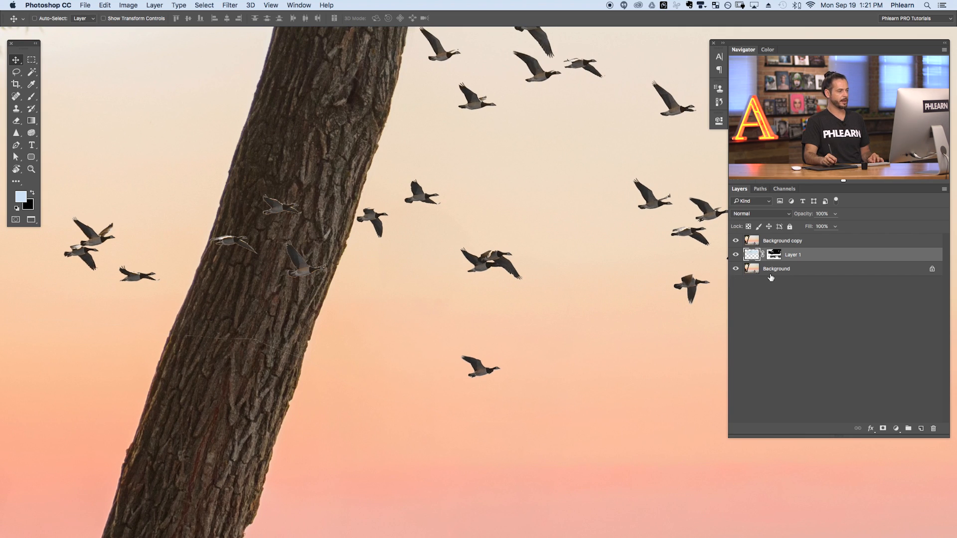
{"action": "left_click", "coordinate": [774, 255]}
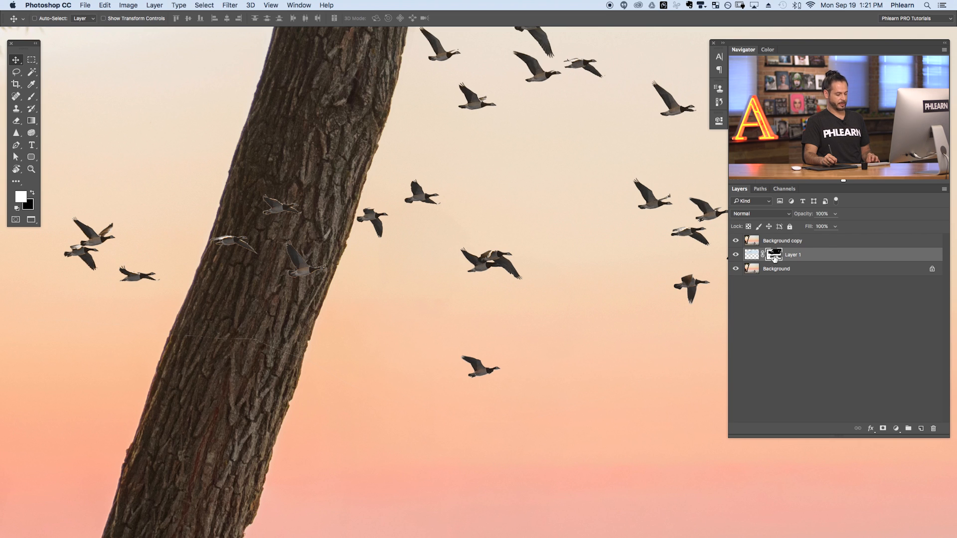
{"action": "key", "text": "b"}
{"action": "left_click_drag", "start_coordinate": [269, 235], "coordinate": [287, 235], "text": "ctrl+alt"}
{"action": "key", "text": "x"}
{"action": "mouse_move", "coordinate": [292, 282]}
{"action": "left_mouse_down"}
{"action": "mouse_move", "coordinate": [283, 317]}
{"action": "mouse_move", "coordinate": [321, 242]}
{"action": "mouse_move", "coordinate": [317, 220]}
{"action": "mouse_move", "coordinate": [255, 276]}
{"action": "mouse_move", "coordinate": [262, 235]}
{"action": "mouse_move", "coordinate": [253, 205]}
{"action": "mouse_move", "coordinate": [219, 209]}
{"action": "left_mouse_up"}
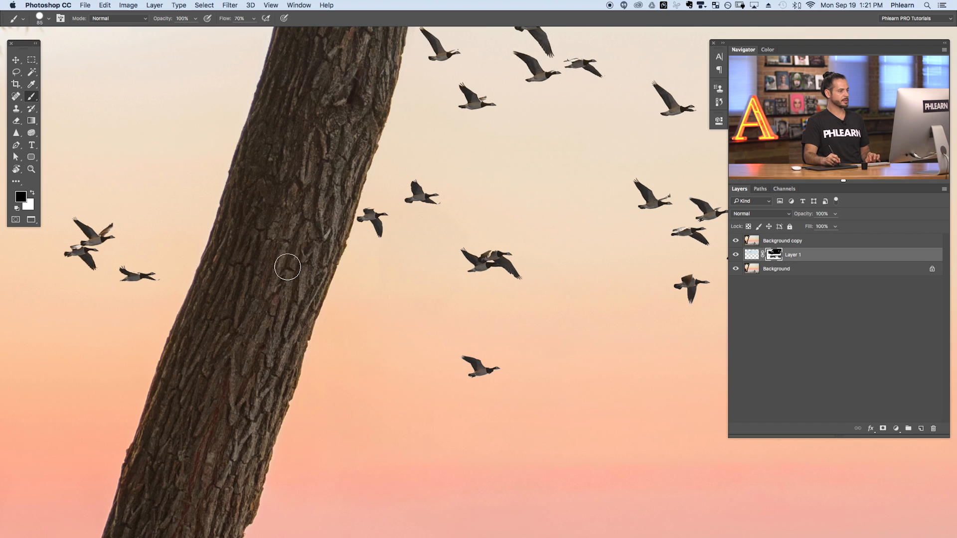
Mask out the bird touching the trunk's right edge and the stray birds in the sky just beside the trunk
{"action": "mouse_move", "coordinate": [385, 220]}
{"action": "left_mouse_down"}
{"action": "mouse_move", "coordinate": [368, 210]}
{"action": "mouse_move", "coordinate": [368, 251]}
{"action": "mouse_move", "coordinate": [387, 271]}
{"action": "mouse_move", "coordinate": [353, 273]}
{"action": "left_mouse_up"}
{"action": "left_click_drag", "start_coordinate": [391, 322], "coordinate": [325, 333]}
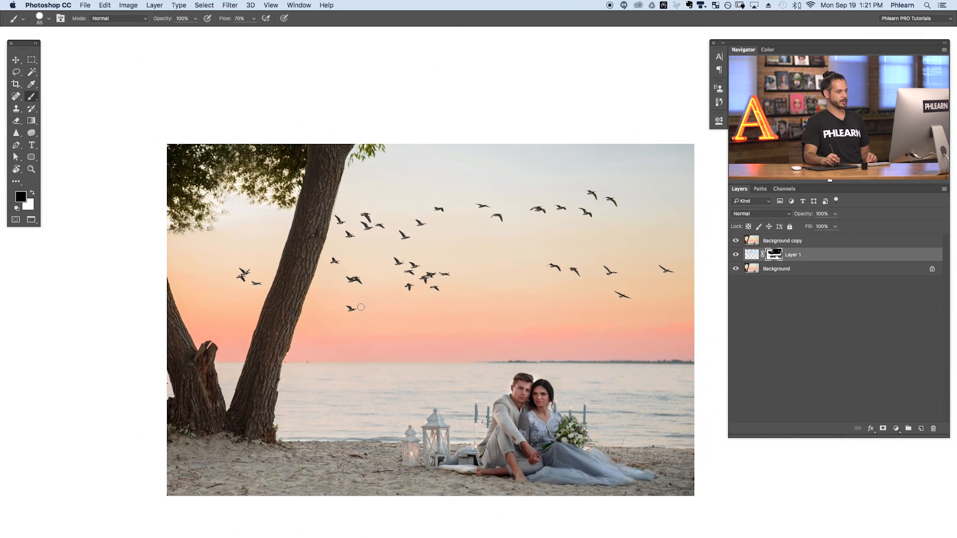
{"action": "left_click_drag", "start_coordinate": [355, 277], "coordinate": [385, 268], "text": "super"}
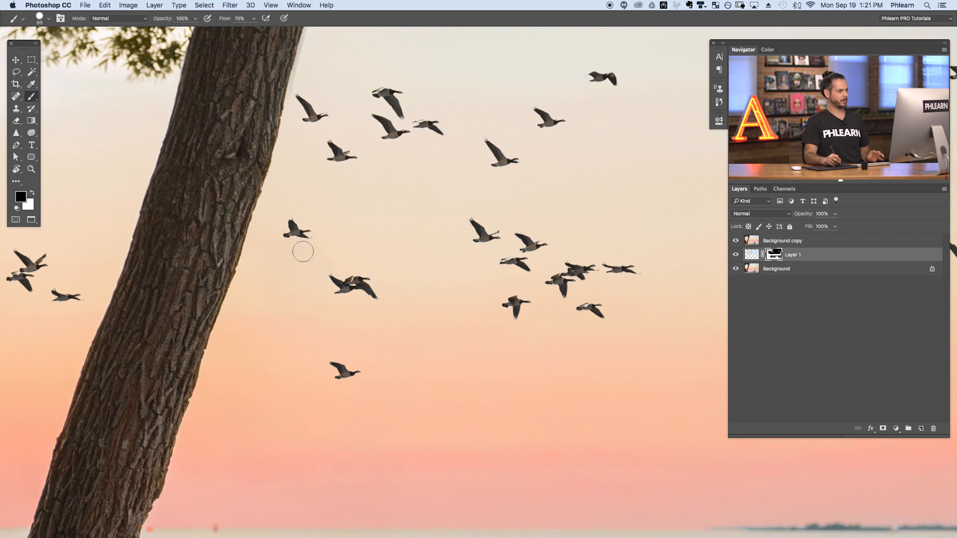
{"action": "mouse_move", "coordinate": [356, 294]}
{"action": "left_mouse_down"}
{"action": "mouse_move", "coordinate": [373, 269]}
{"action": "mouse_move", "coordinate": [342, 301]}
{"action": "left_mouse_up"}
{"action": "left_click_drag", "start_coordinate": [457, 349], "coordinate": [407, 377], "text": "super"}
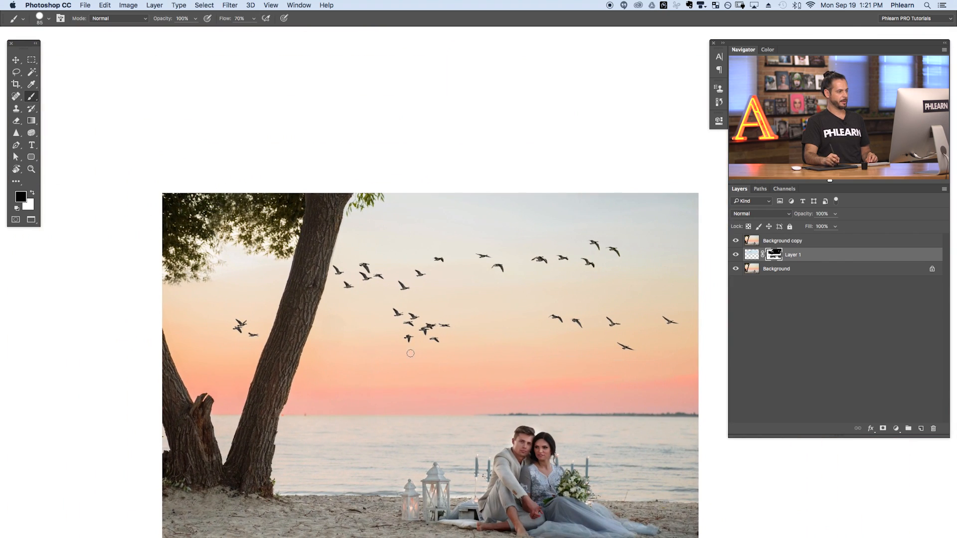
Mask out the remaining bird beside the upper trunk and the three birds left of the tree
{"action": "left_click_drag", "start_coordinate": [337, 267], "coordinate": [394, 247], "text": "super"}
{"action": "left_click_drag", "start_coordinate": [358, 291], "coordinate": [321, 257]}
{"action": "left_click_drag", "start_coordinate": [401, 357], "coordinate": [346, 364], "text": "super"}
{"action": "left_click_drag", "start_coordinate": [391, 424], "coordinate": [316, 310]}
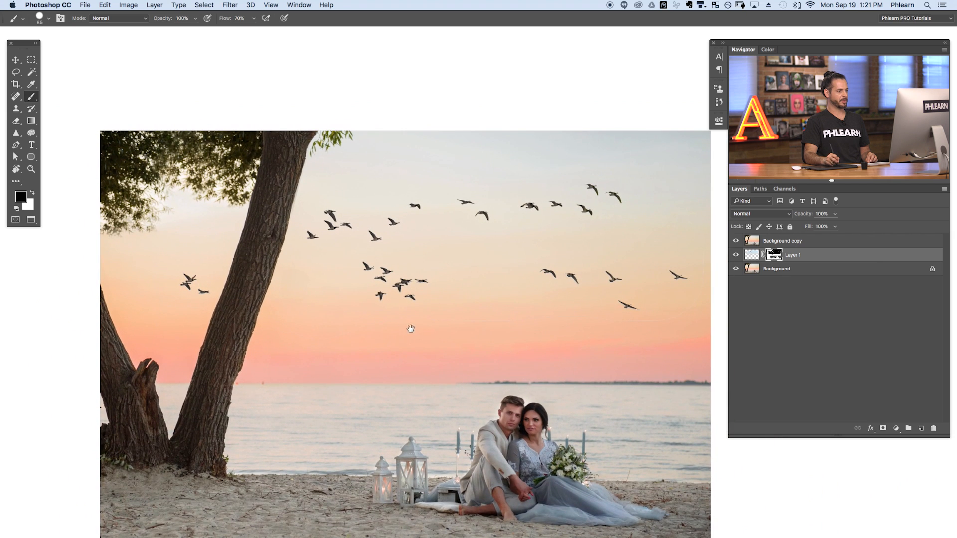
{"action": "left_click_drag", "start_coordinate": [207, 309], "coordinate": [248, 282], "text": "super"}
{"action": "mouse_move", "coordinate": [269, 304]}
{"action": "left_mouse_down"}
{"action": "mouse_move", "coordinate": [229, 287]}
{"action": "mouse_move", "coordinate": [179, 288]}
{"action": "mouse_move", "coordinate": [202, 194]}
{"action": "mouse_move", "coordinate": [133, 250]}
{"action": "left_mouse_up"}
{"action": "left_click_drag", "start_coordinate": [435, 339], "coordinate": [323, 355]}
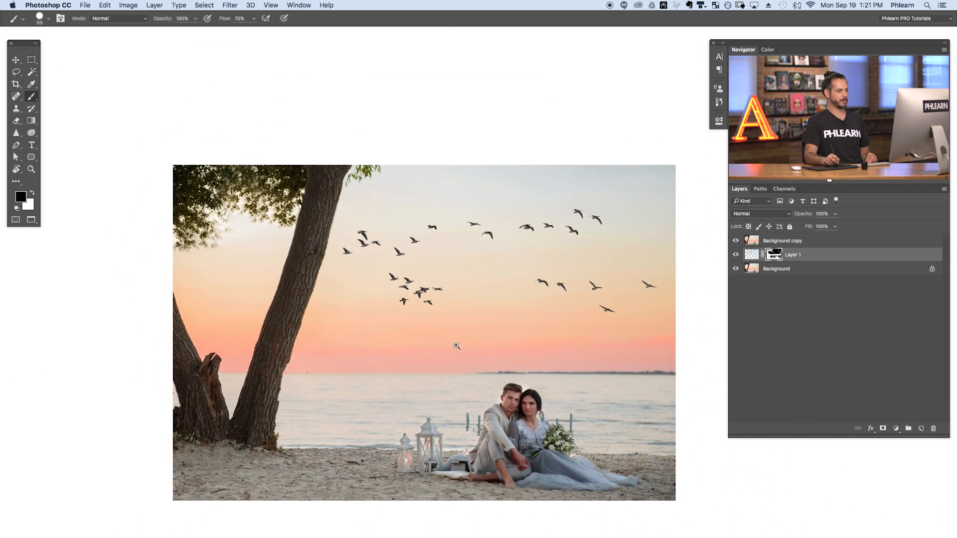
{"action": "mouse_move", "coordinate": [457, 346]}
{"action": "left_mouse_down"}
{"action": "mouse_move", "coordinate": [432, 349]}
{"action": "mouse_move", "coordinate": [456, 346]}
{"action": "mouse_move", "coordinate": [432, 340]}
{"action": "left_mouse_up"}
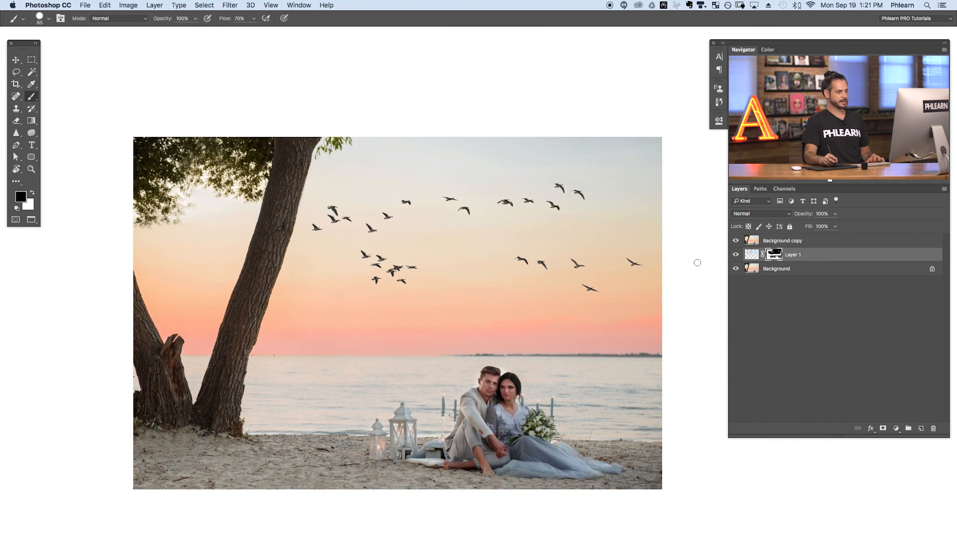
Try scaling Layer 1's flock to about 49% and placing it in the upper-right part of the sky
{"action": "key", "text": "super+t"}
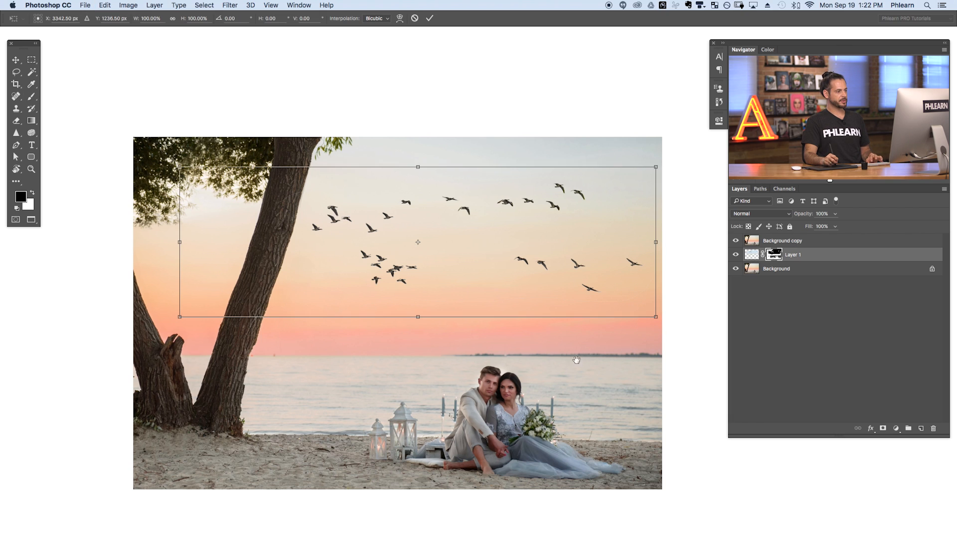
{"action": "scroll", "coordinate": [573, 359], "scroll_direction": "right", "scroll_amount": 2}
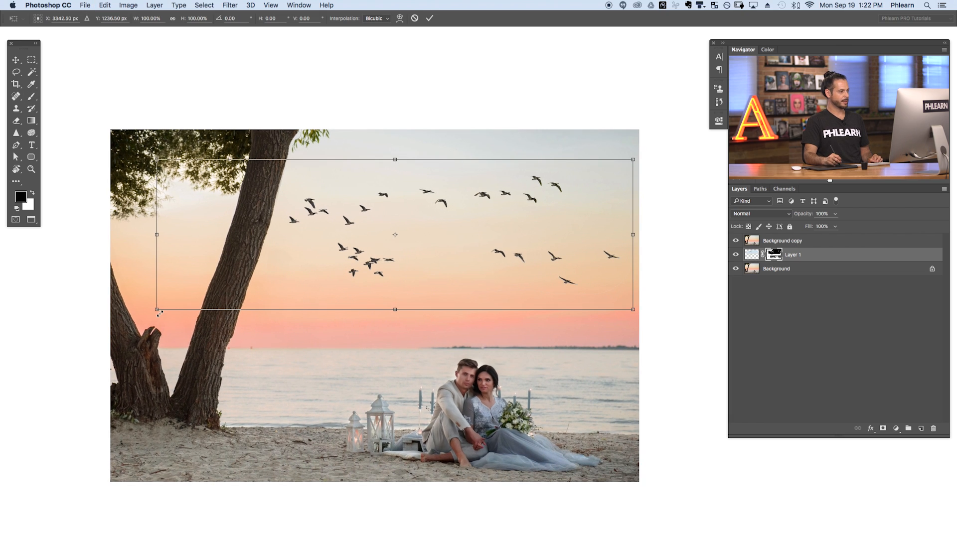
{"action": "left_click_drag", "start_coordinate": [156, 310], "coordinate": [404, 238]}
{"action": "mouse_move", "coordinate": [492, 210]}
{"action": "left_mouse_down"}
{"action": "mouse_move", "coordinate": [421, 263]}
{"action": "mouse_move", "coordinate": [389, 251]}
{"action": "mouse_move", "coordinate": [487, 216]}
{"action": "left_mouse_up"}
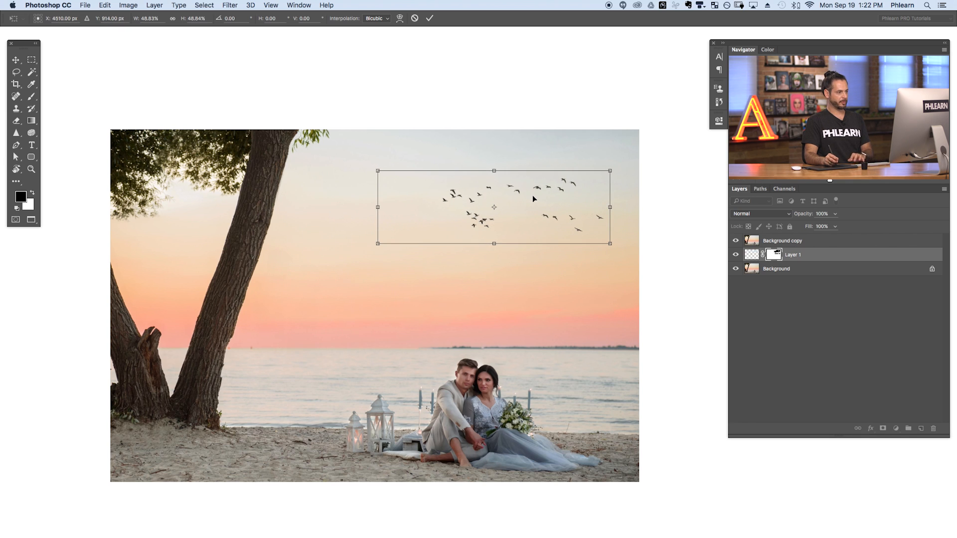
{"action": "key", "text": "Return"}
{"action": "key", "text": "b"}
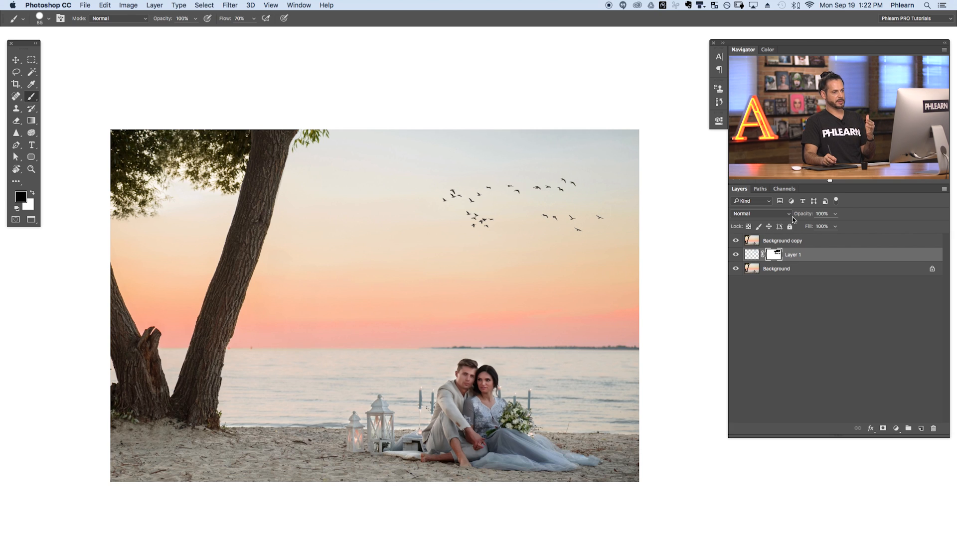
Try Layer 1 at 73% opacity and step back through the history to undo the flock's scaling
{"action": "left_click_drag", "start_coordinate": [808, 215], "coordinate": [797, 218]}
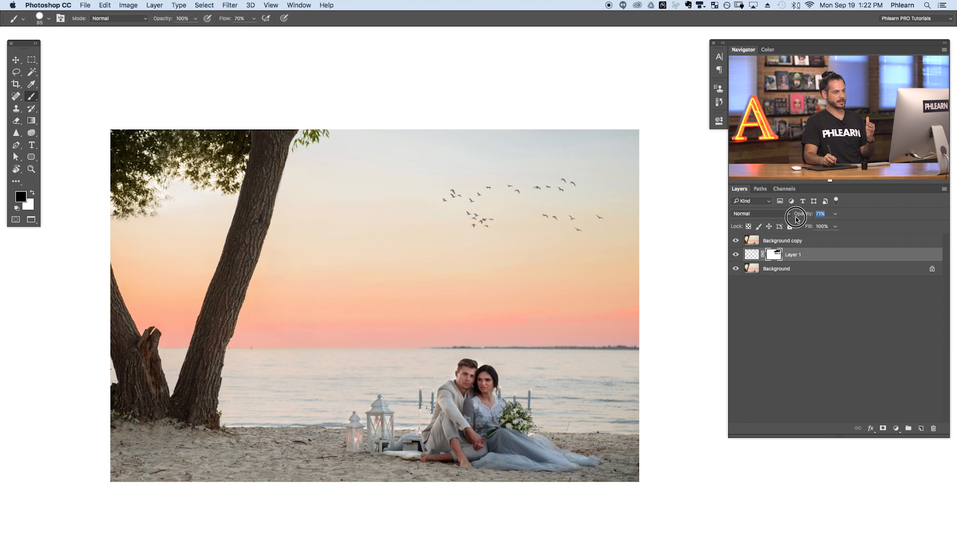
{"action": "mouse_move", "coordinate": [580, 226]}
{"action": "left_mouse_down"}
{"action": "mouse_move", "coordinate": [641, 204]}
{"action": "mouse_move", "coordinate": [552, 256]}
{"action": "mouse_move", "coordinate": [637, 240]}
{"action": "left_mouse_up"}
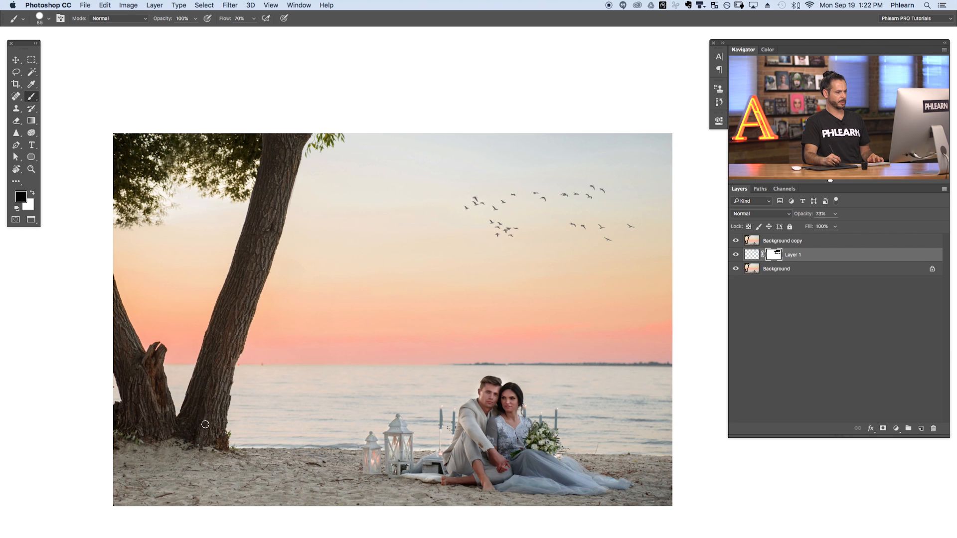
{"action": "left_click_drag", "start_coordinate": [807, 218], "coordinate": [865, 213]}
{"action": "key", "text": "alt+super+z"}
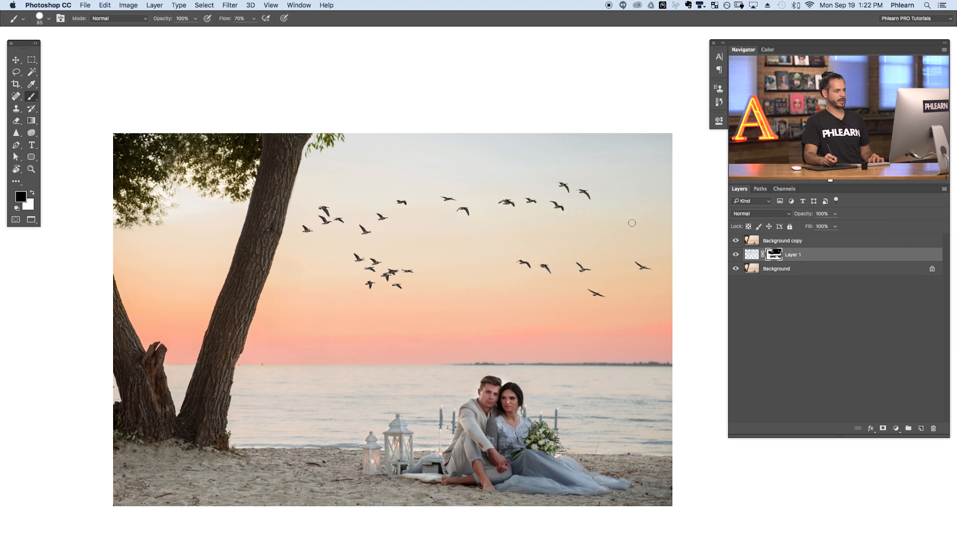
Scale Layer 1's flock to about 91% and reposition it in the sky between the trunk and the photo's right edge
{"action": "key", "text": "super+t"}
{"action": "left_click_drag", "start_coordinate": [163, 329], "coordinate": [205, 310]}
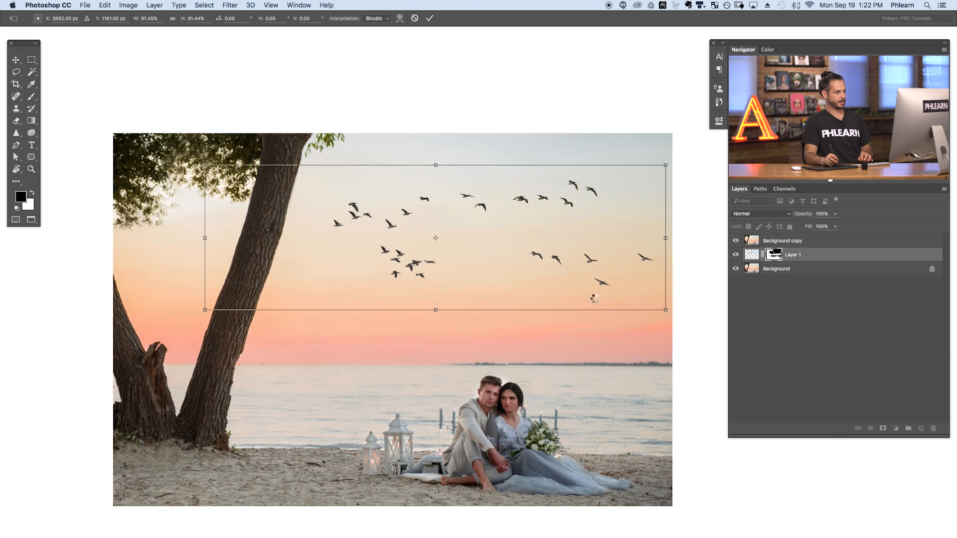
{"action": "key", "text": "Return"}
{"action": "key", "text": "v"}
{"action": "left_click_drag", "start_coordinate": [573, 320], "coordinate": [548, 324]}
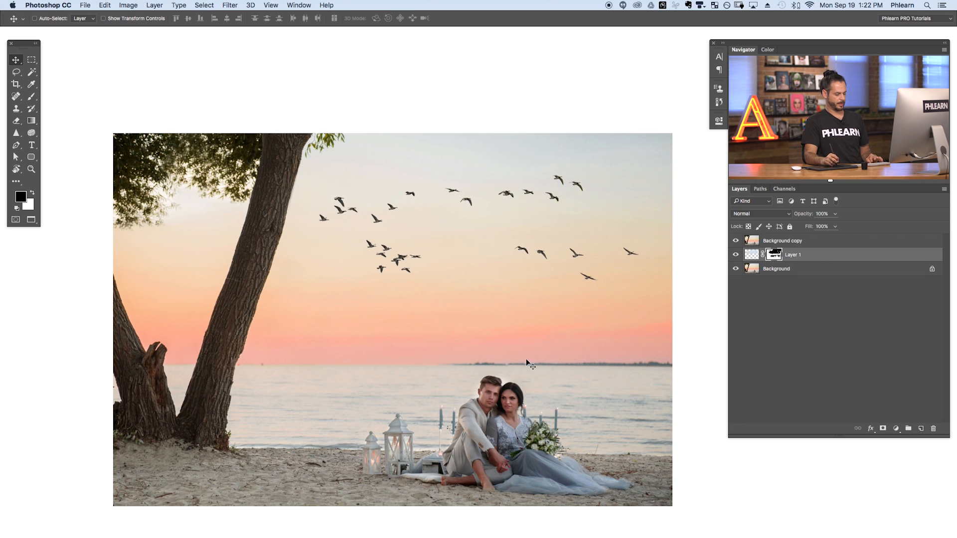
Rotate Layer 1's flock slightly counterclockwise and shift it a little lower in the sky
{"action": "key", "text": "ctrl"}
{"action": "key", "text": "ctrl+t"}
{"action": "left_click_drag", "start_coordinate": [131, 322], "coordinate": [133, 335]}
{"action": "key", "text": "Return"}
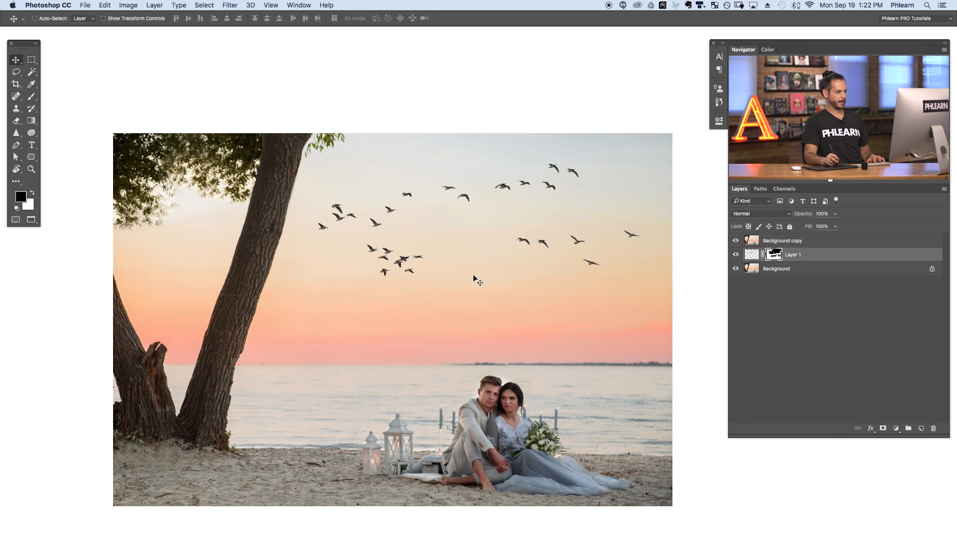
{"action": "left_click_drag", "start_coordinate": [484, 294], "coordinate": [485, 305]}
{"action": "key", "text": "space"}
{"action": "left_click_drag", "start_coordinate": [502, 376], "coordinate": [523, 339]}
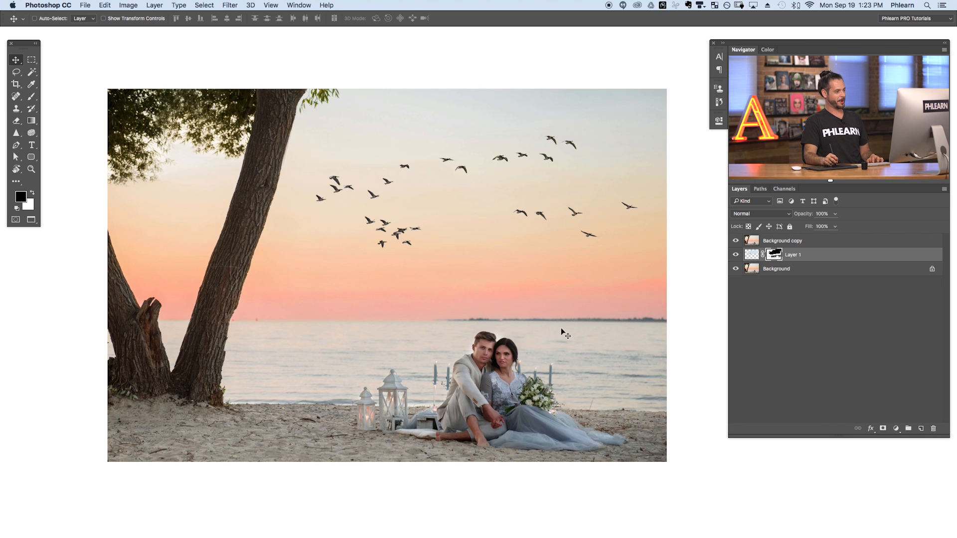
{"action": "left_click_drag", "start_coordinate": [577, 350], "coordinate": [571, 350]}
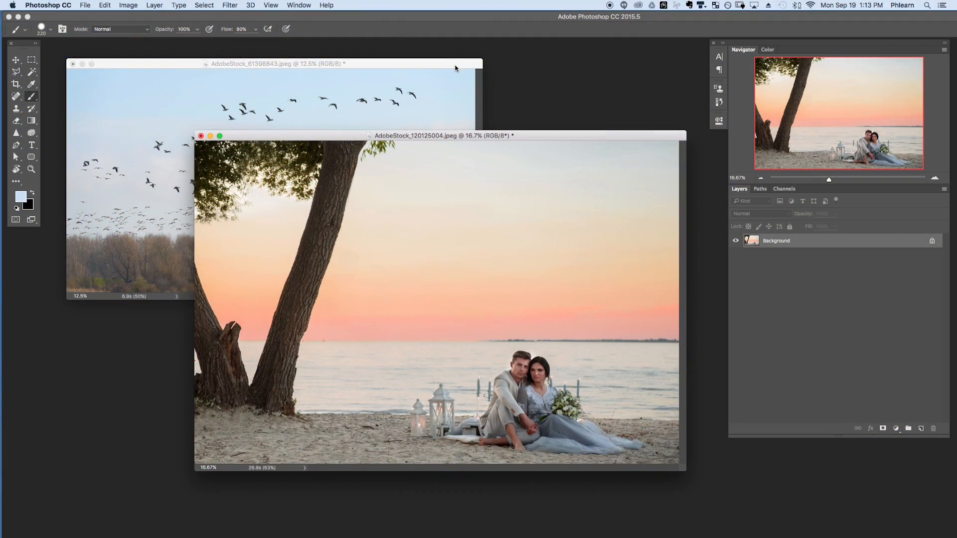
Lasso the upper flock in the bird photo and copy it into the beach photo's sky, converting colors to preserve their appearance
{"action": "left_click_drag", "start_coordinate": [453, 67], "coordinate": [456, 72]}
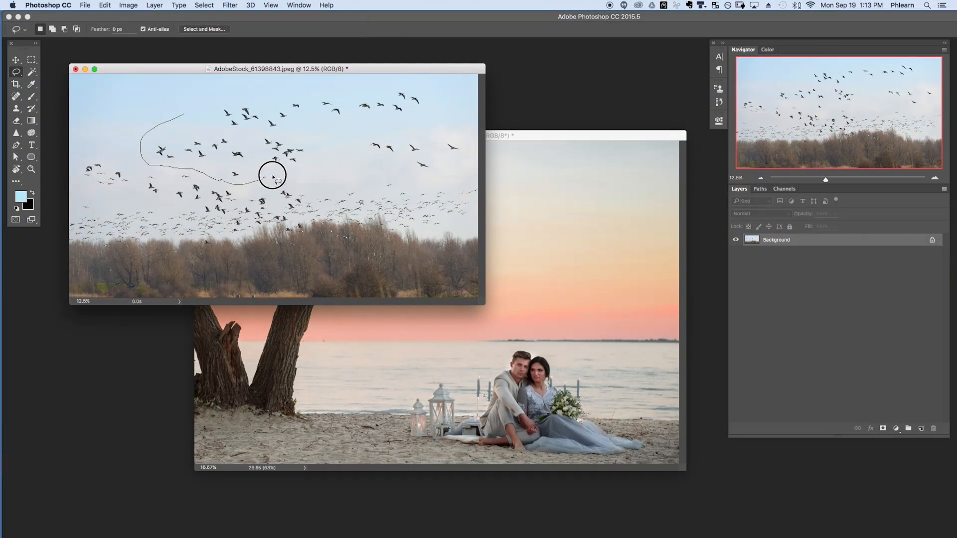
{"action": "mouse_move", "coordinate": [271, 171]}
{"action": "left_mouse_down"}
{"action": "mouse_move", "coordinate": [459, 166]}
{"action": "mouse_move", "coordinate": [457, 112]}
{"action": "mouse_move", "coordinate": [413, 87]}
{"action": "mouse_move", "coordinate": [333, 83]}
{"action": "mouse_move", "coordinate": [185, 115]}
{"action": "left_mouse_up"}
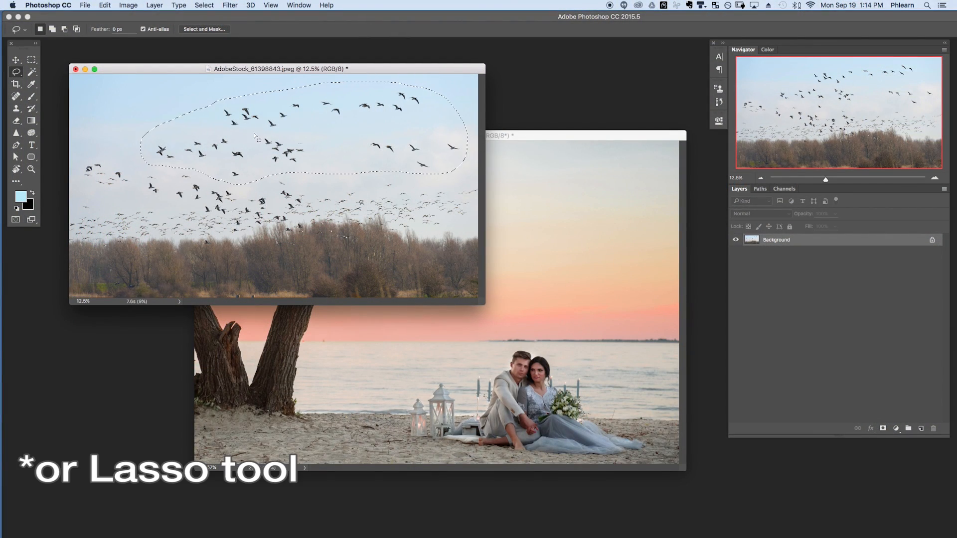
{"action": "key", "text": "v"}
{"action": "left_click_drag", "start_coordinate": [280, 135], "coordinate": [408, 349]}
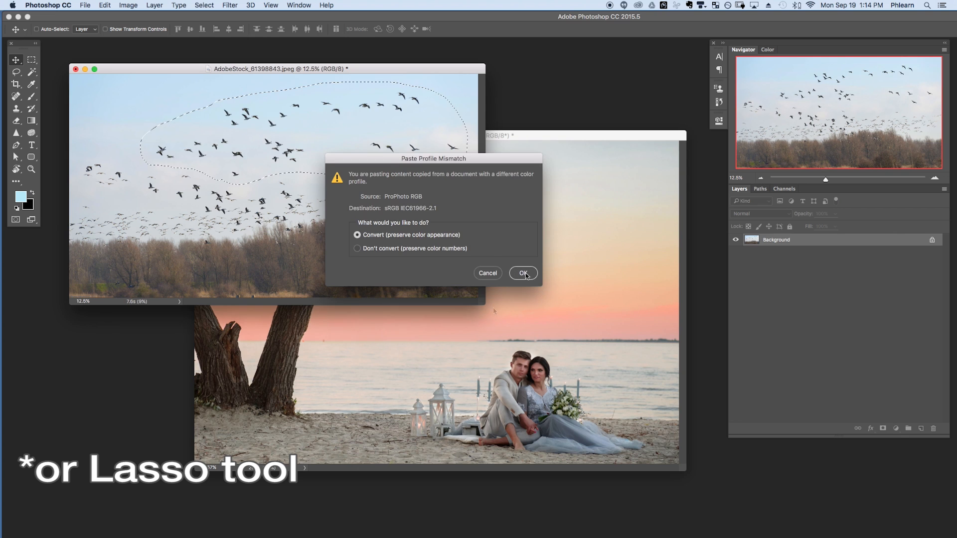
{"action": "left_click", "coordinate": [523, 275]}
{"action": "left_click_drag", "start_coordinate": [503, 370], "coordinate": [500, 257]}
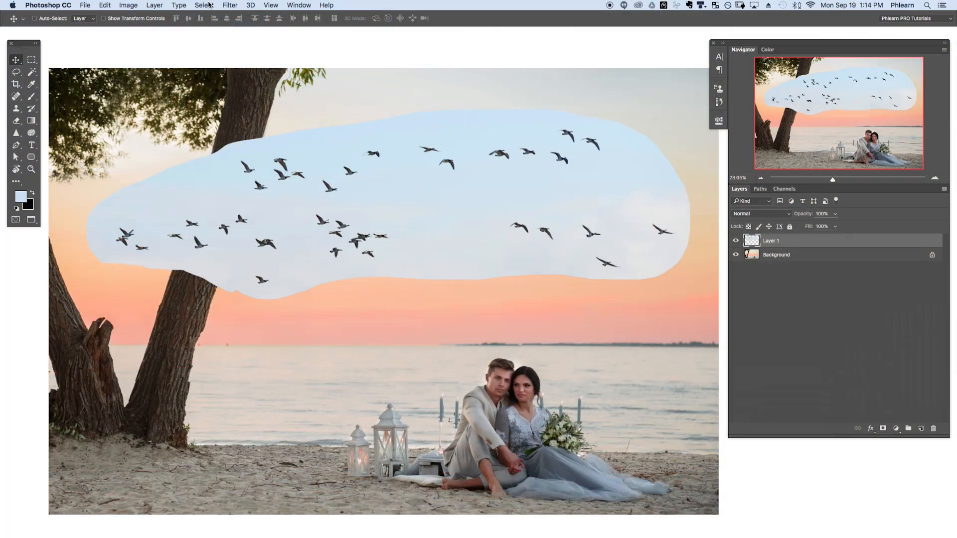
Select the pale blue sky around the pasted birds with Color Range, adding samples of its darker and lighter tones
{"action": "left_click", "coordinate": [206, 5]}
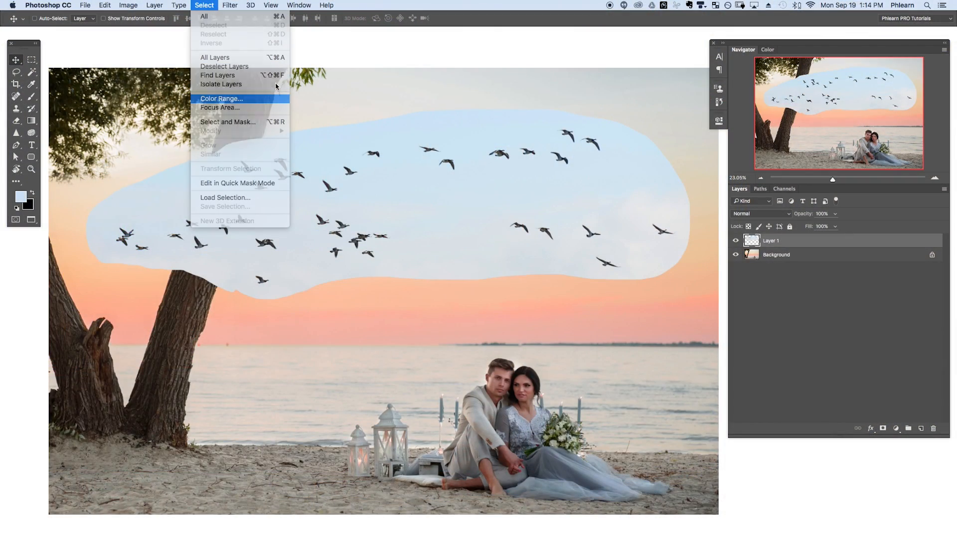
{"action": "left_click", "coordinate": [219, 99]}
{"action": "left_click_drag", "start_coordinate": [228, 152], "coordinate": [225, 190]}
{"action": "left_click", "coordinate": [426, 132]}
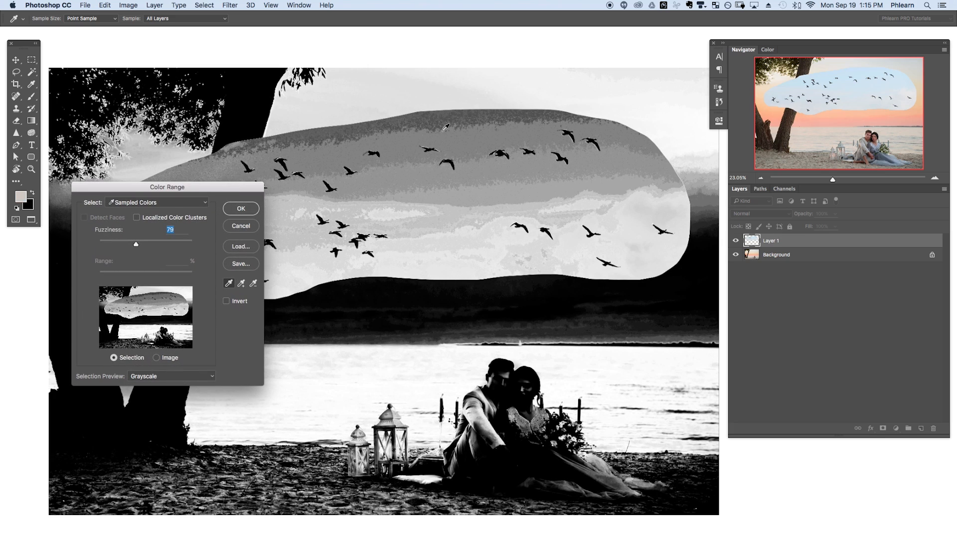
{"action": "left_click", "coordinate": [423, 193]}
{"action": "left_click", "coordinate": [410, 179]}
{"action": "left_click", "coordinate": [241, 284]}
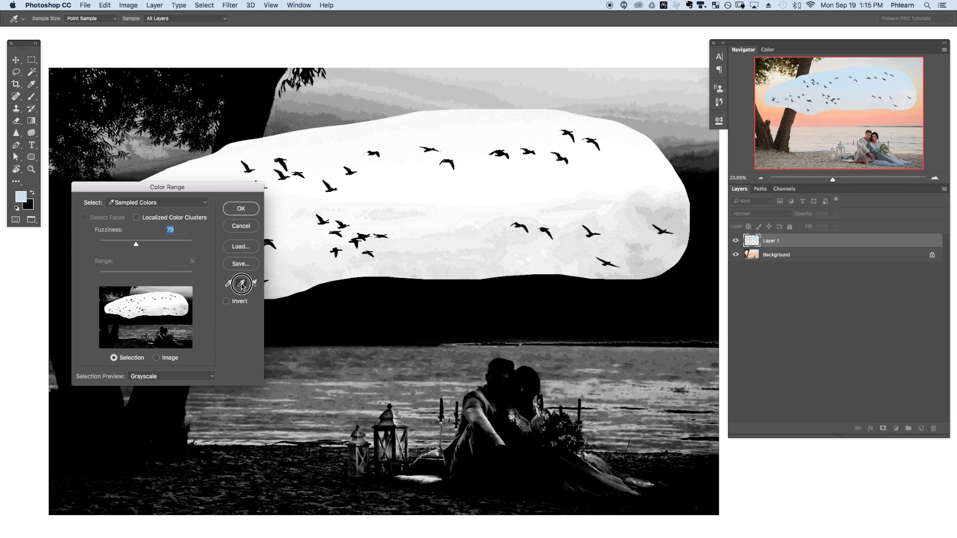
{"action": "left_click", "coordinate": [413, 261]}
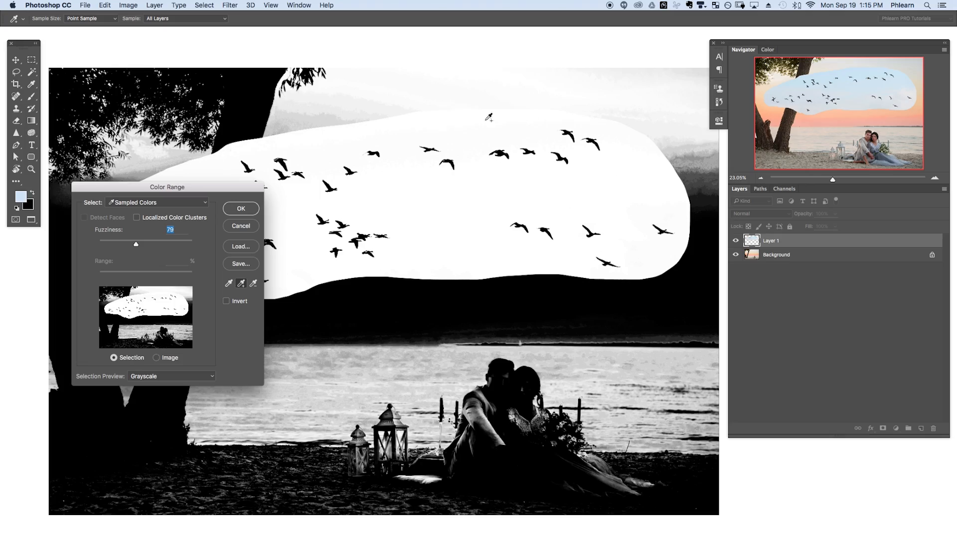
{"action": "left_click", "coordinate": [241, 209]}
{"action": "key", "text": "v"}
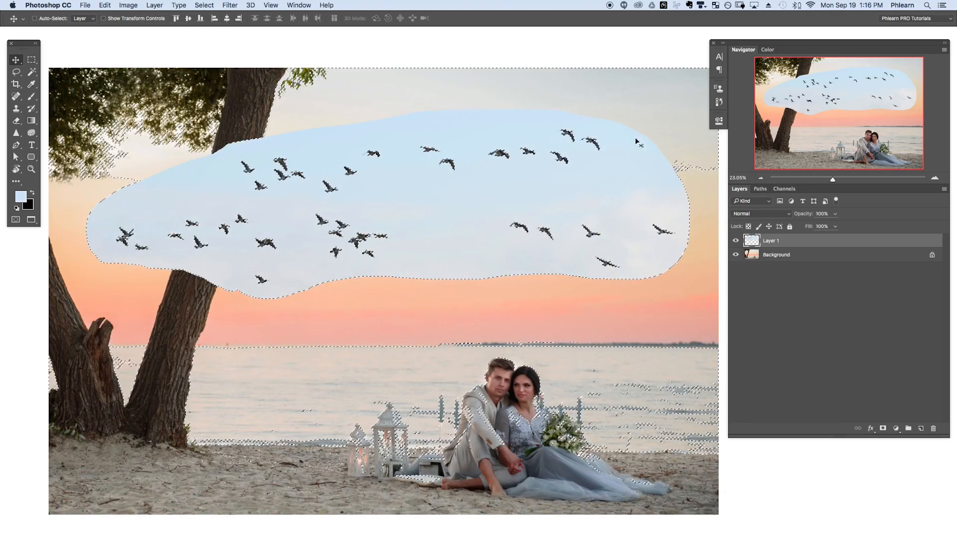
Add a layer mask to Layer 1 from the sky selection and invert it to keep only the birds
{"action": "left_click", "coordinate": [882, 430]}
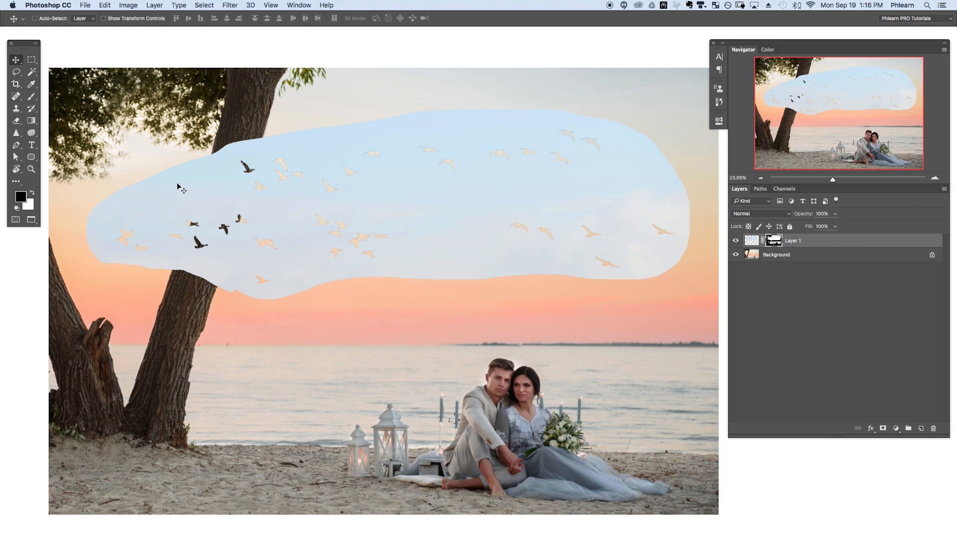
{"action": "left_click_drag", "start_coordinate": [178, 187], "coordinate": [184, 199]}
{"action": "left_click", "coordinate": [129, 5]}
{"action": "mouse_move", "coordinate": [142, 31]}
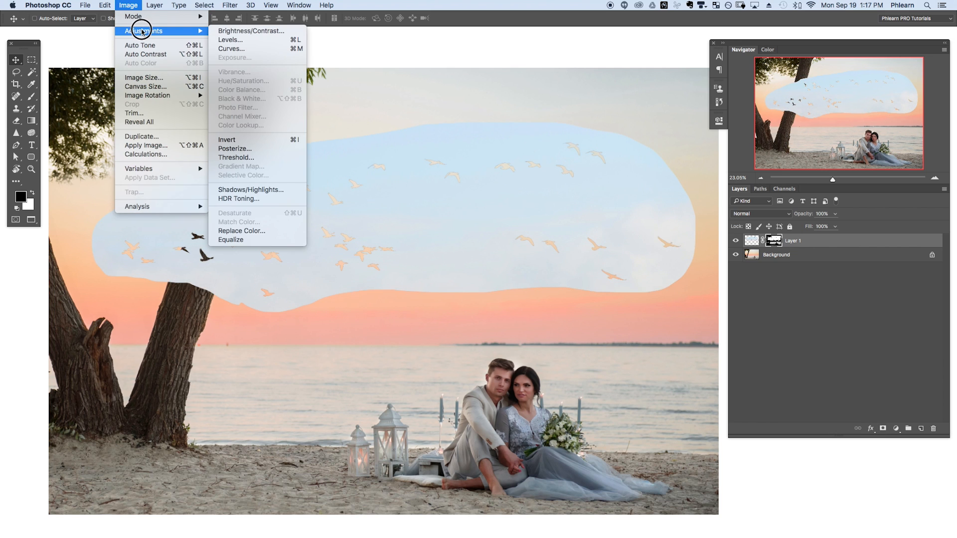
{"action": "left_click", "coordinate": [237, 140]}
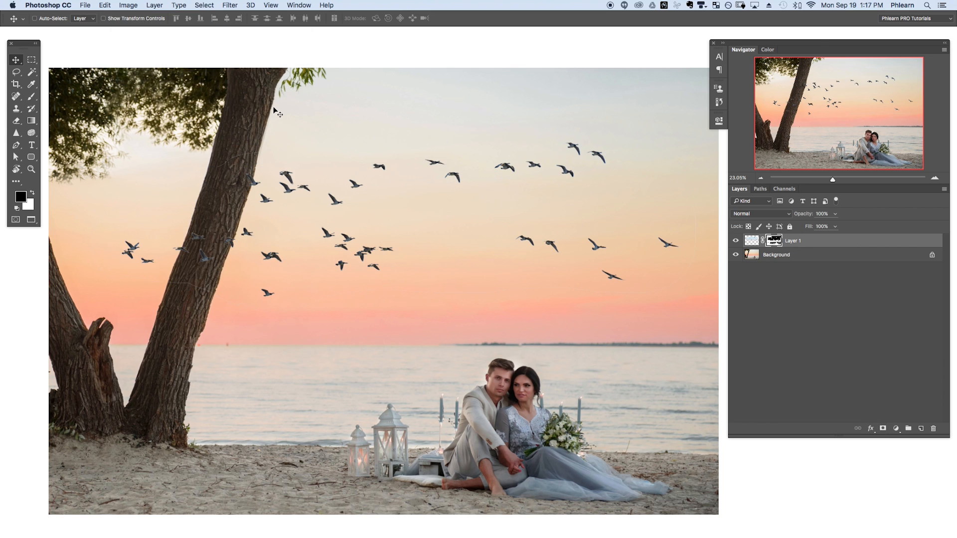